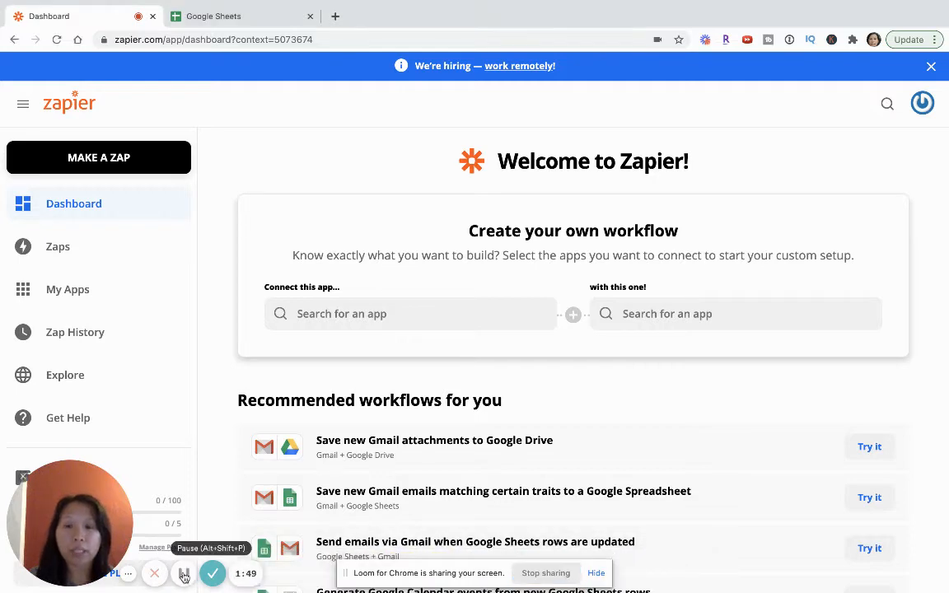
Set up a custom workflow on the dashboard that connects Thinkific with Google Sheets
scroll(264, 474, "down", 2)
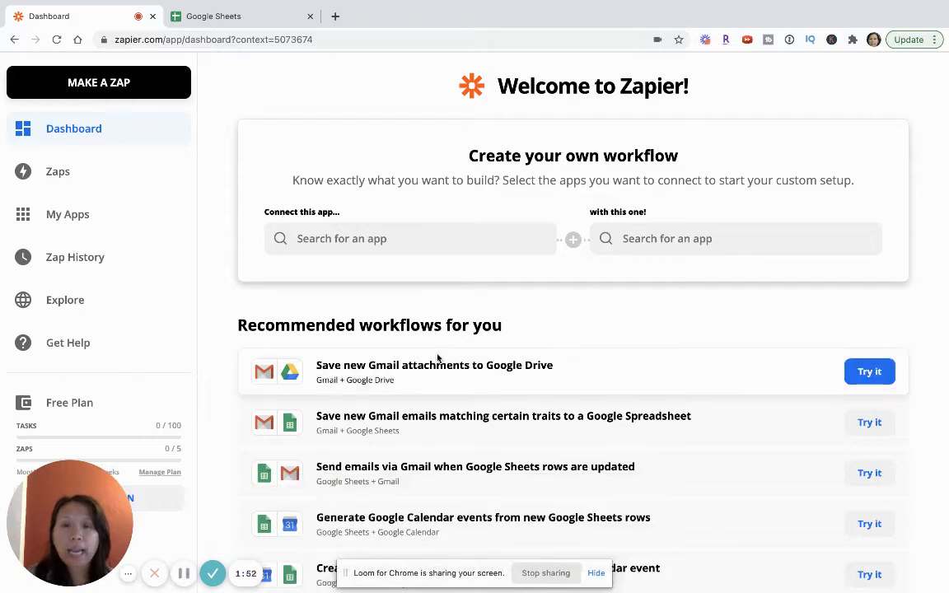
scroll(437, 329, "up", 2)
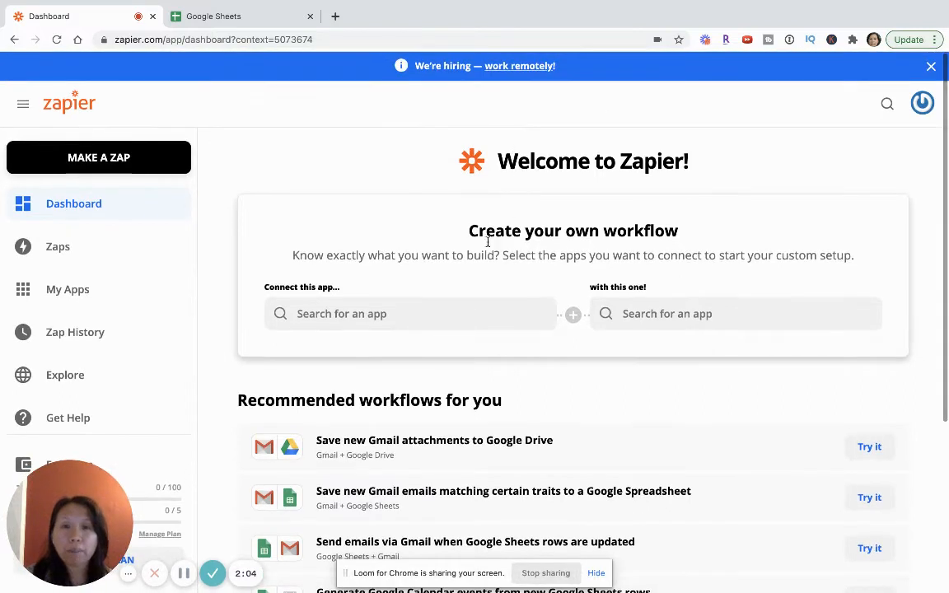
left_click(435, 311)
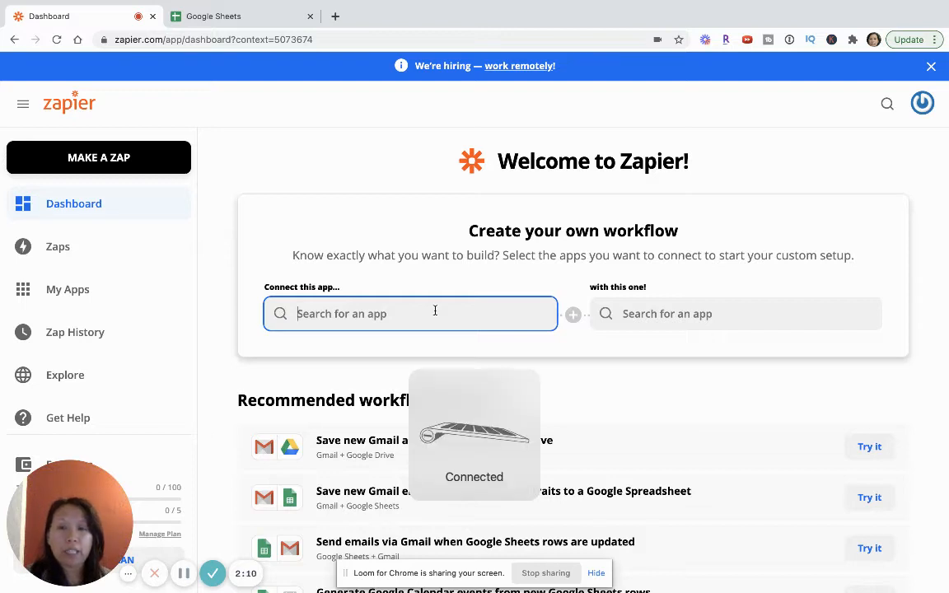
type("thinki")
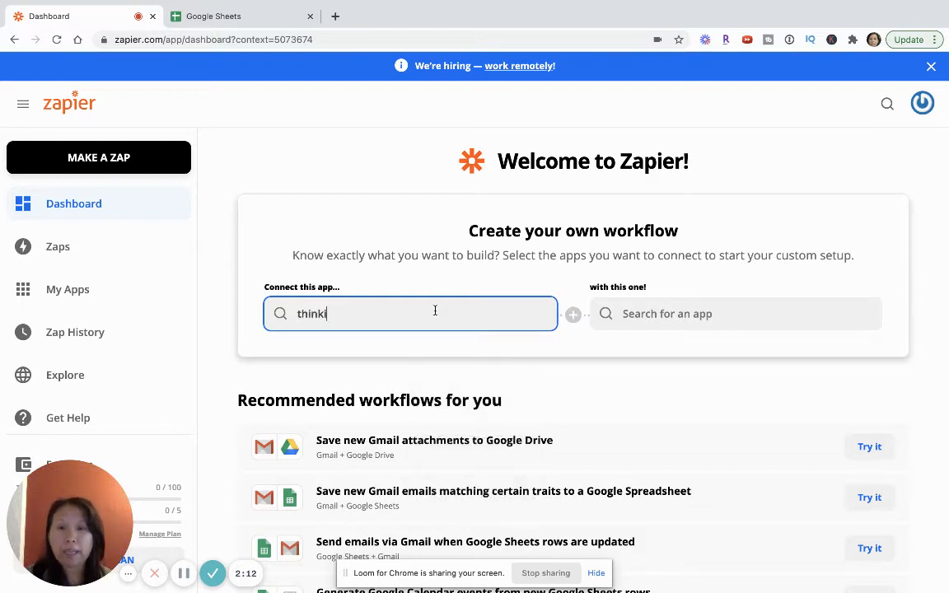
left_click(328, 354)
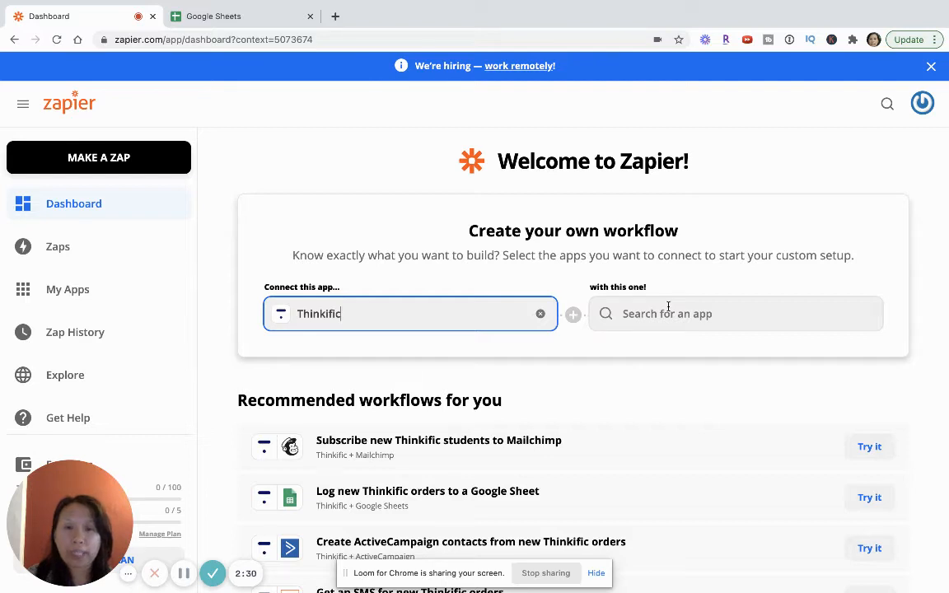
left_click(639, 314)
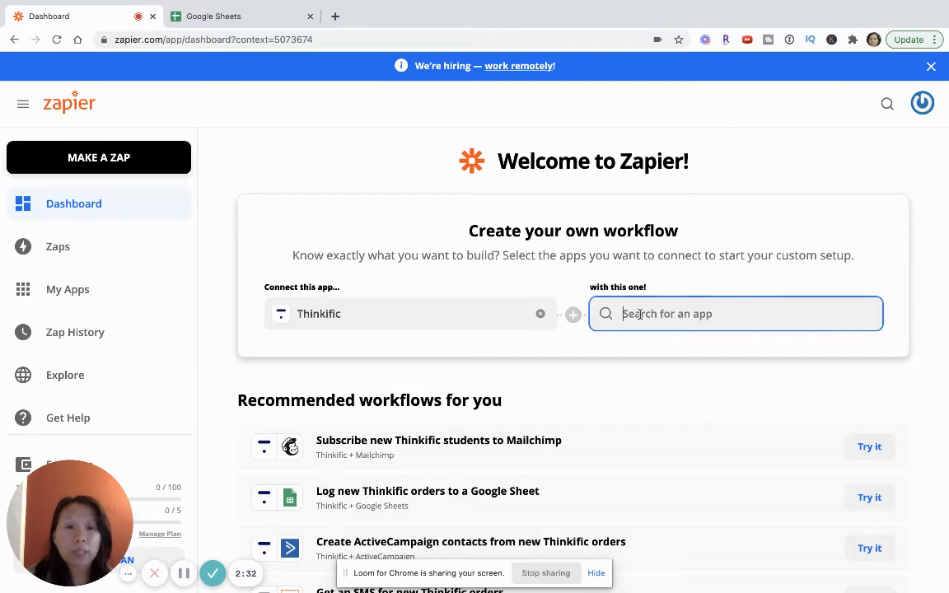
type("google sheet")
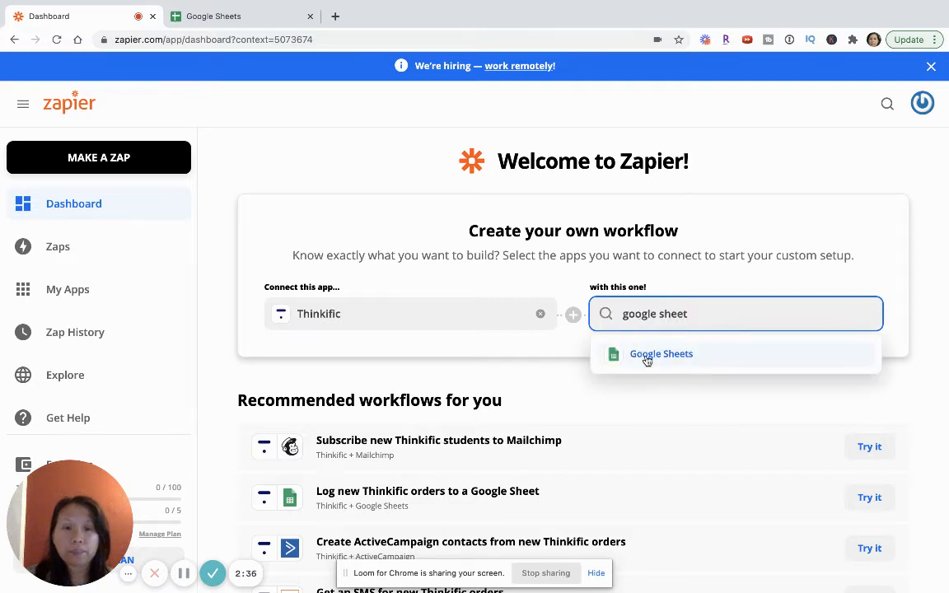
left_click(645, 358)
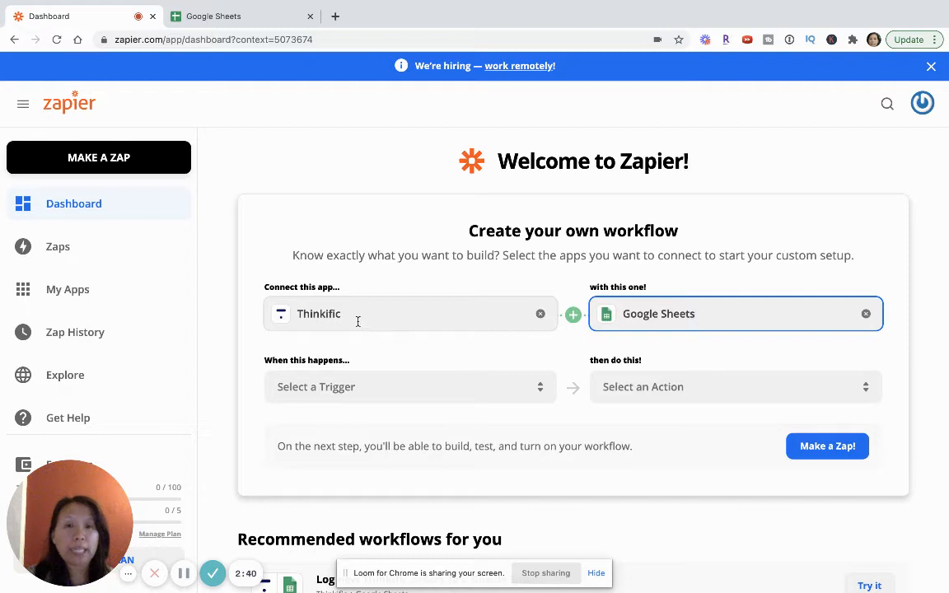
Set the Thinkific trigger of the workflow to New Order
scroll(449, 348, "down", 2)
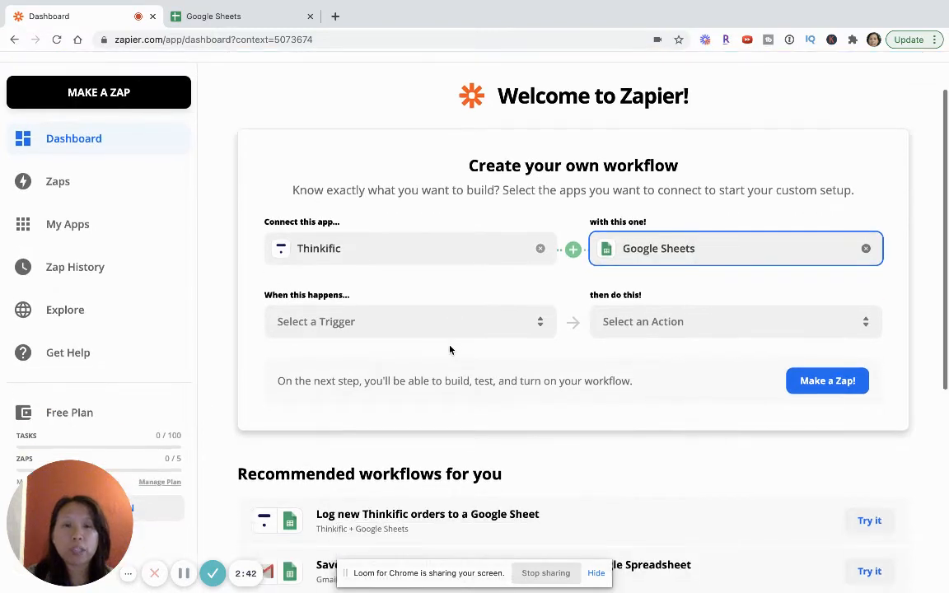
left_click(408, 330)
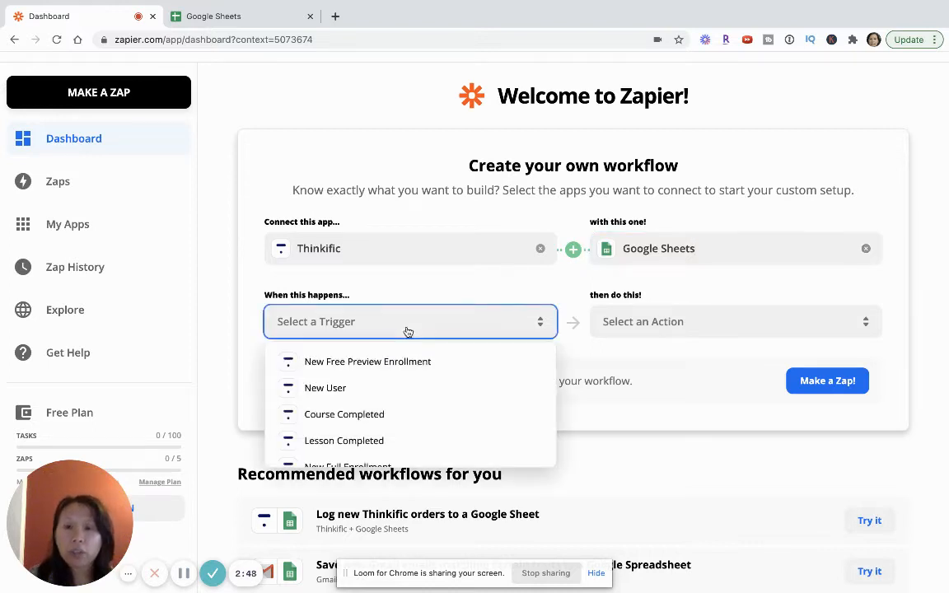
scroll(385, 384, "down", 2)
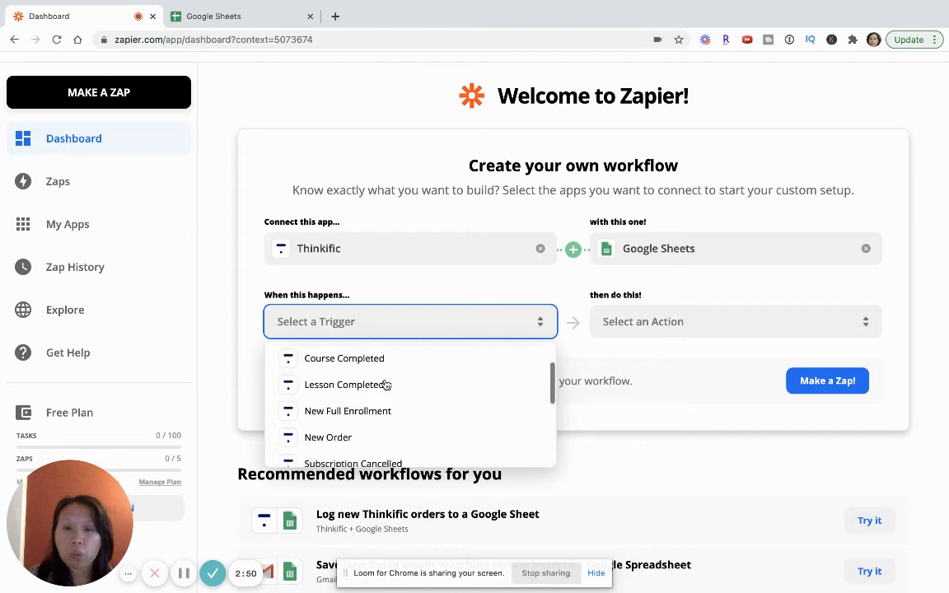
left_click(336, 438)
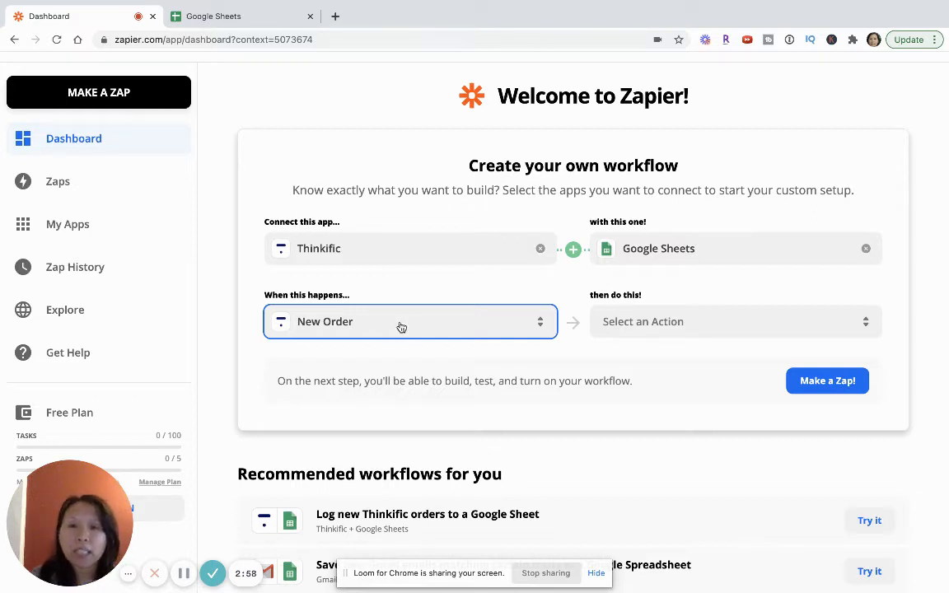
Set the Google Sheets action to Create Spreadsheet and open the resulting workflow in the Zap editor
left_click(648, 321)
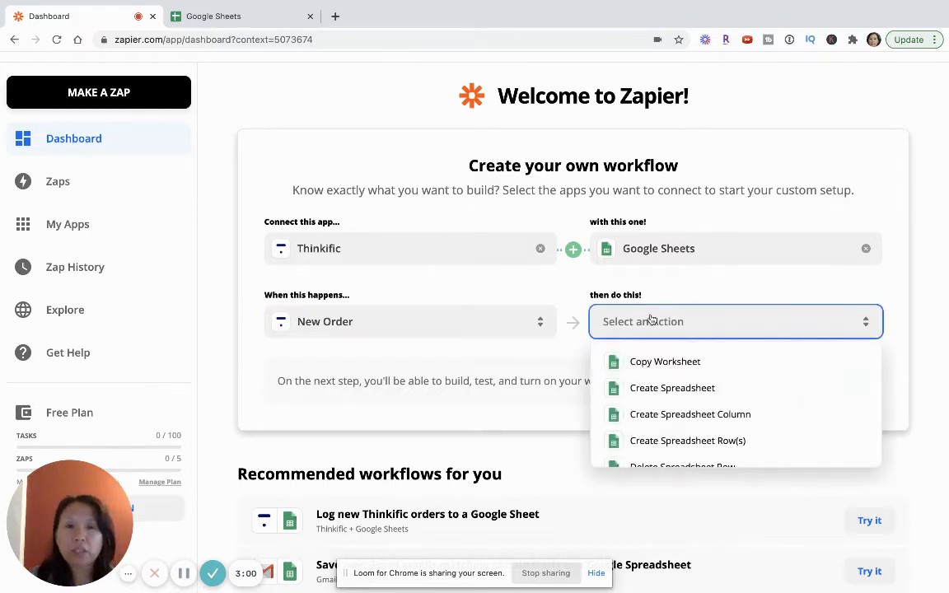
scroll(680, 399, "down", 2)
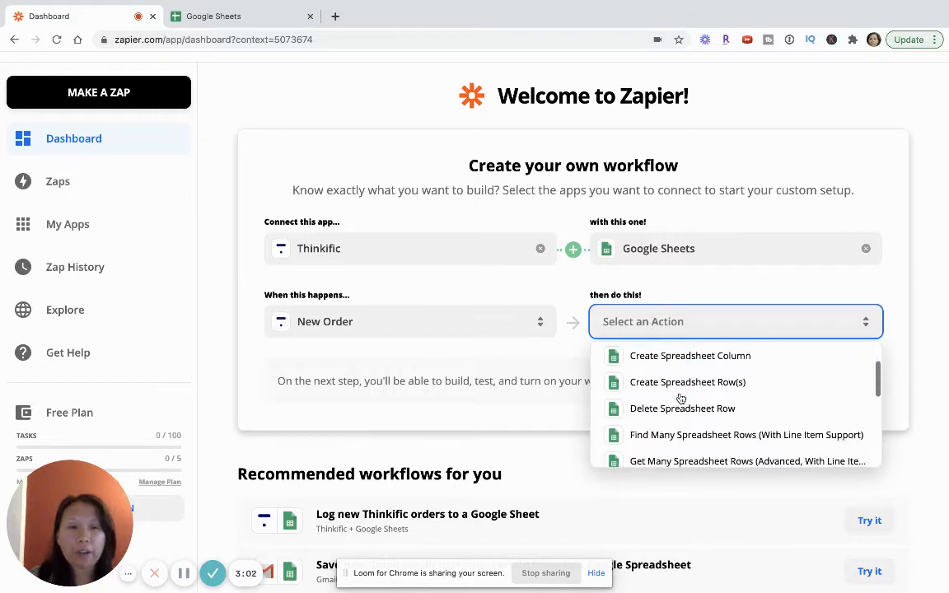
scroll(680, 399, "down", 1)
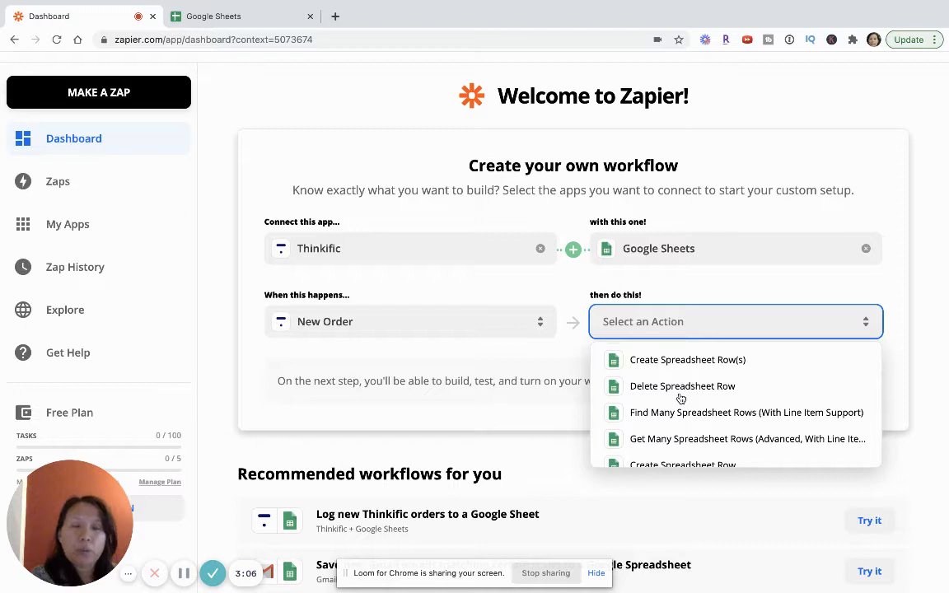
scroll(681, 398, "up", 3)
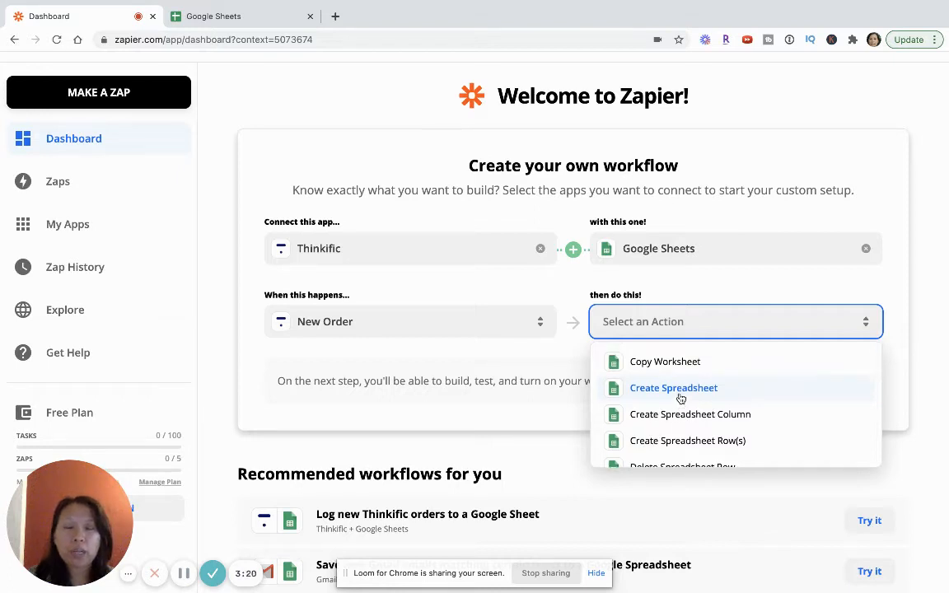
scroll(680, 398, "down", 1)
scroll(680, 399, "down", 2)
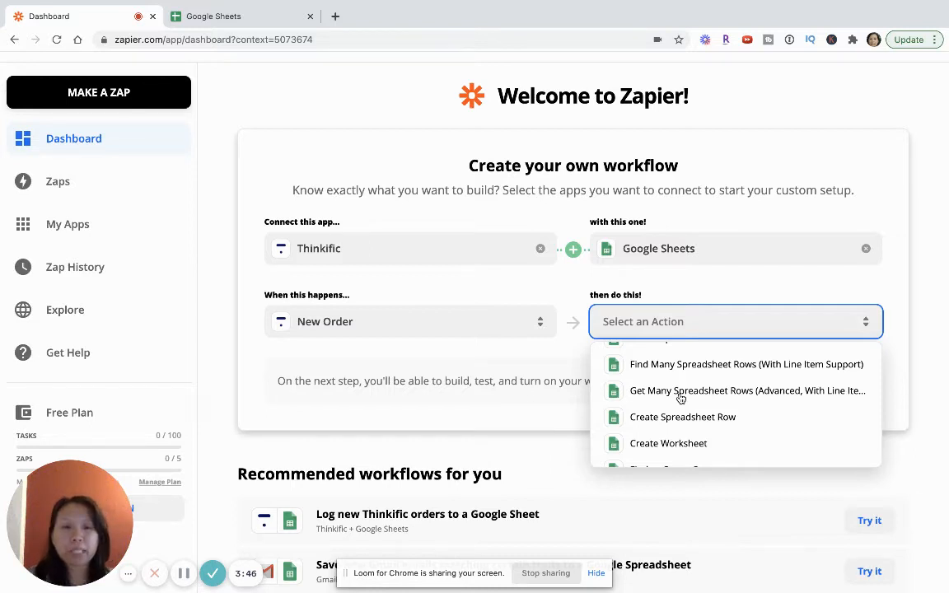
scroll(681, 399, "up", 3)
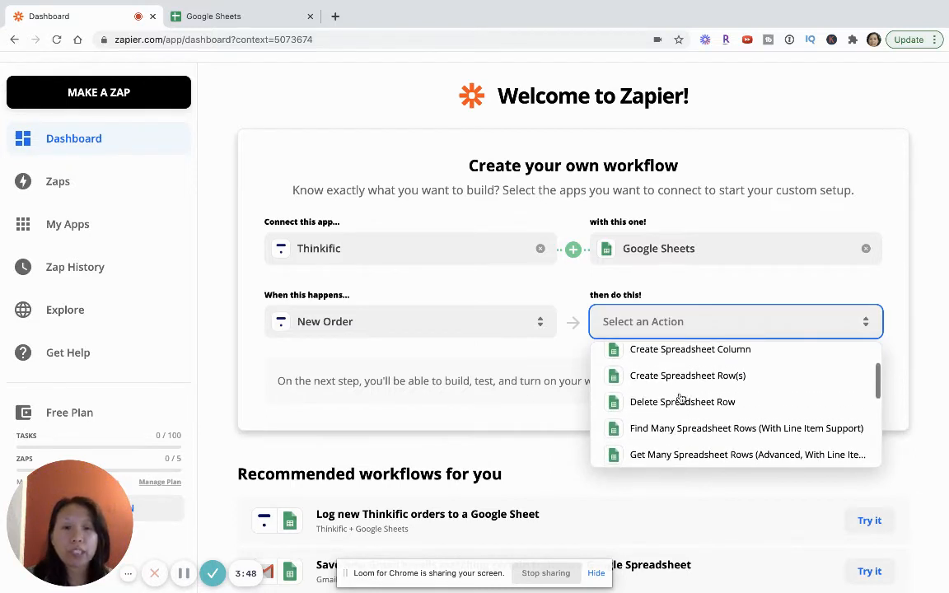
scroll(680, 398, "up", 2)
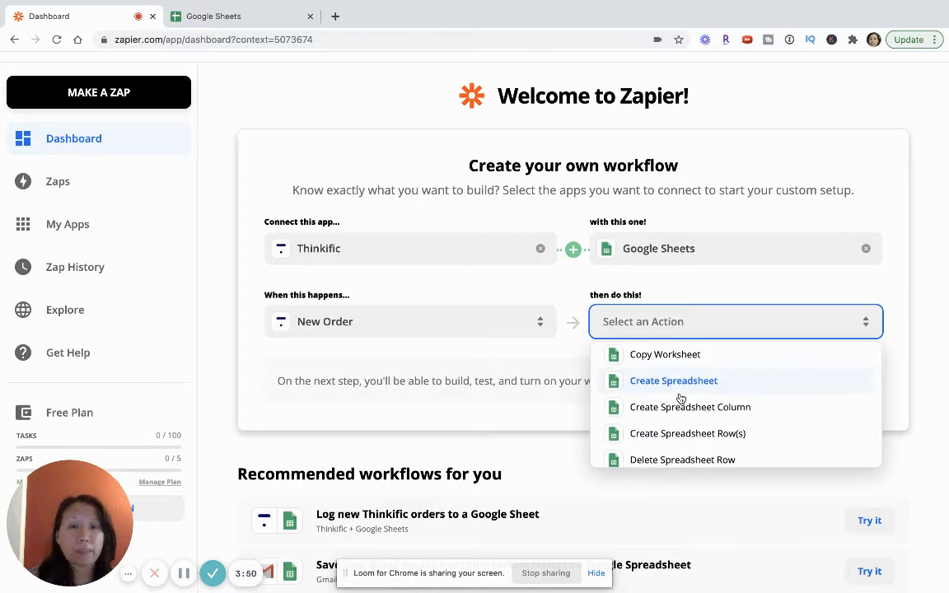
left_click(636, 381)
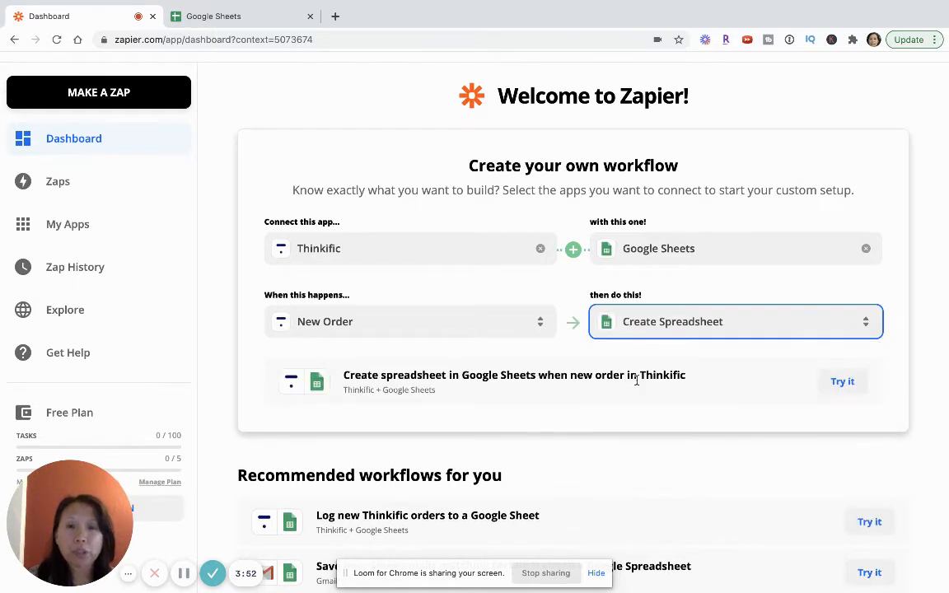
scroll(646, 383, "down", 1)
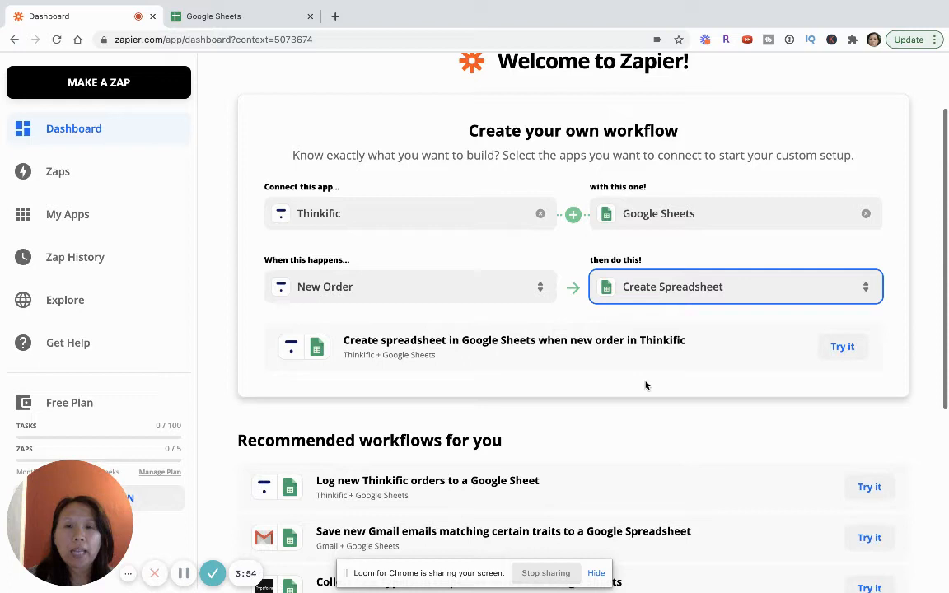
left_click(842, 349)
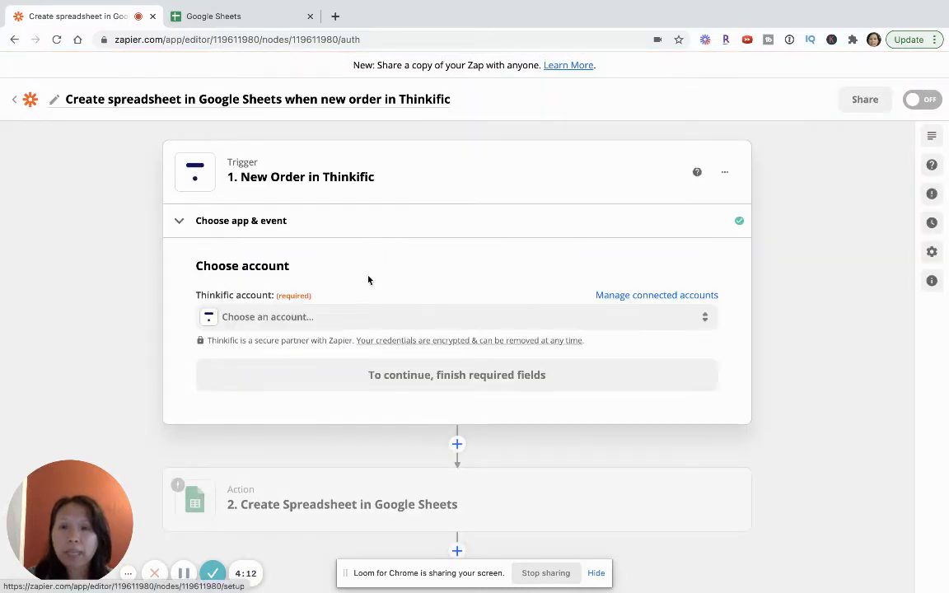
Choose the existing Thinkific account used in 10 Zaps for the trigger and select the product All About Instructional Design
left_click(280, 304)
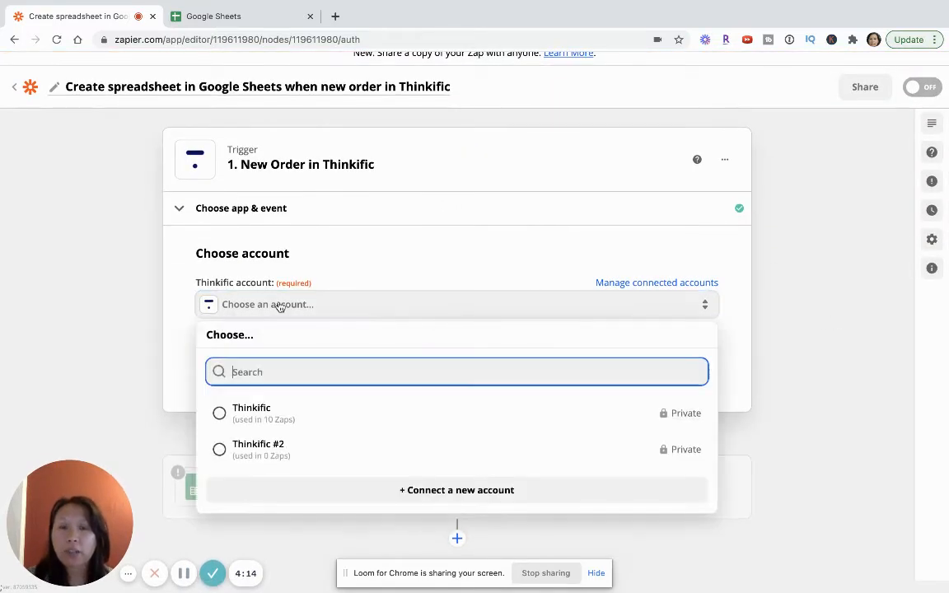
left_click(262, 423)
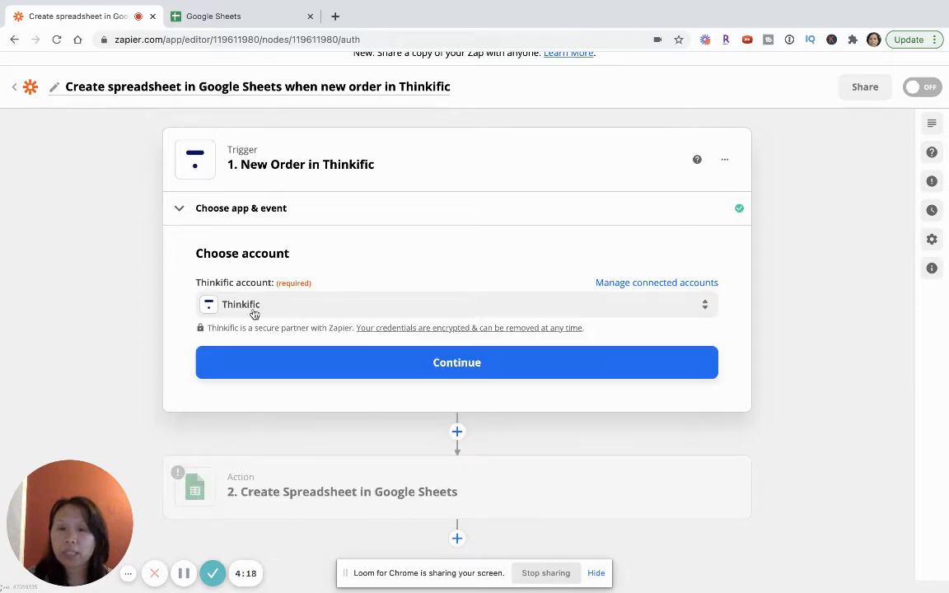
left_click(333, 371)
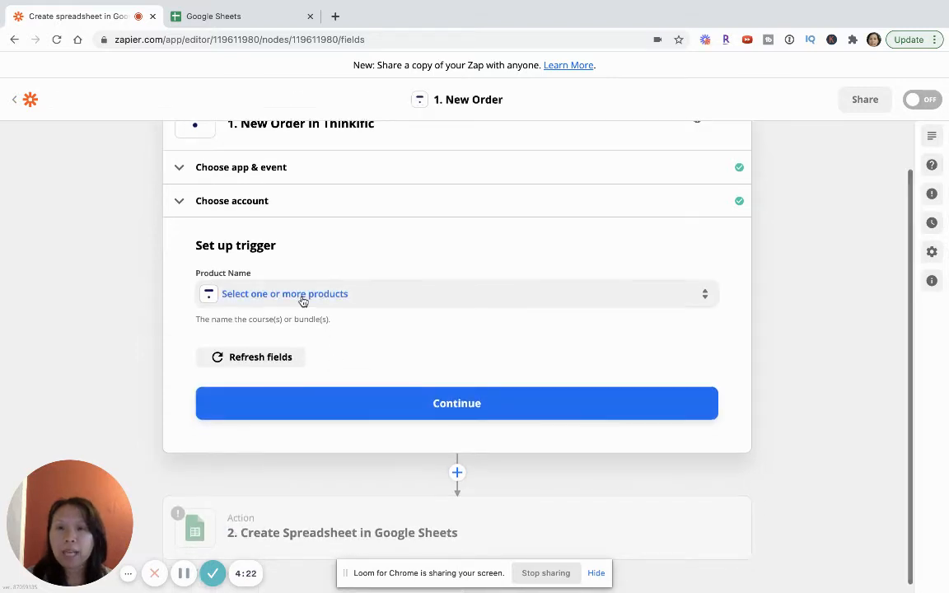
left_click(302, 296)
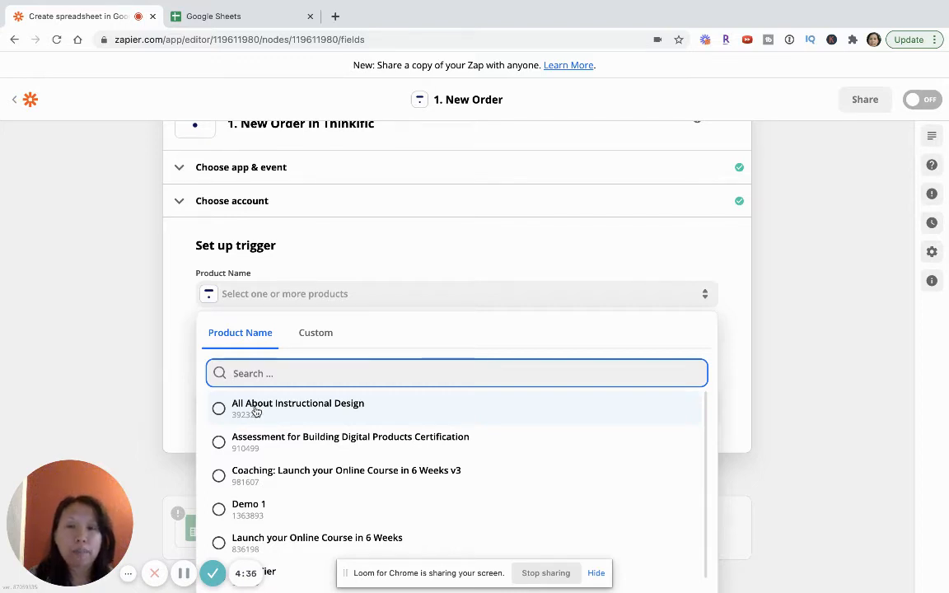
left_click(255, 411)
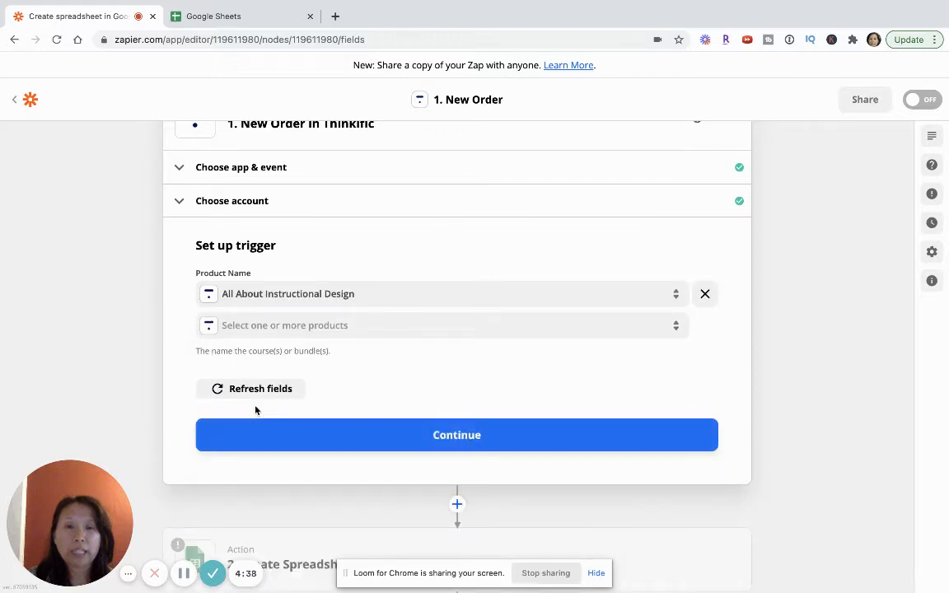
left_click(294, 327)
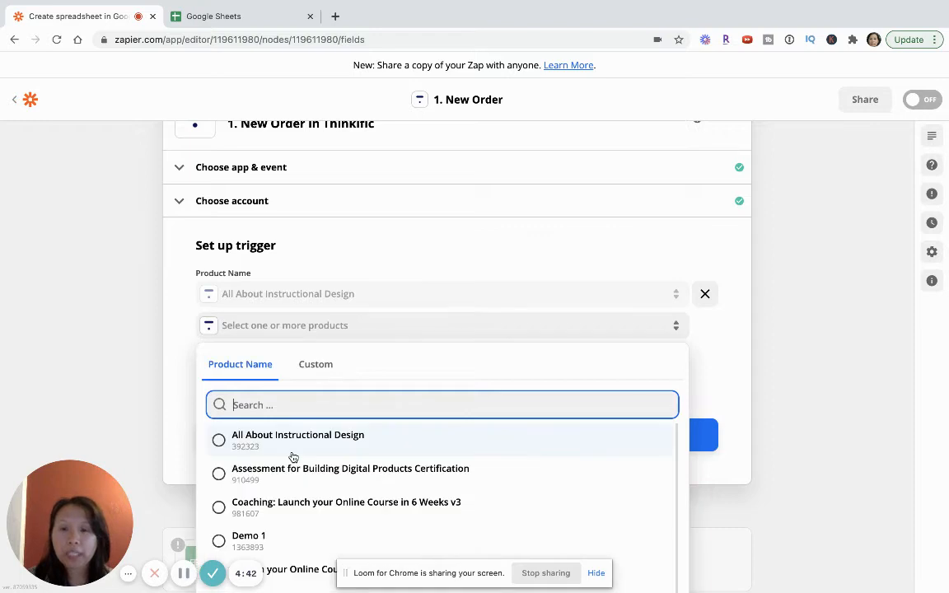
scroll(292, 456, "down", 1)
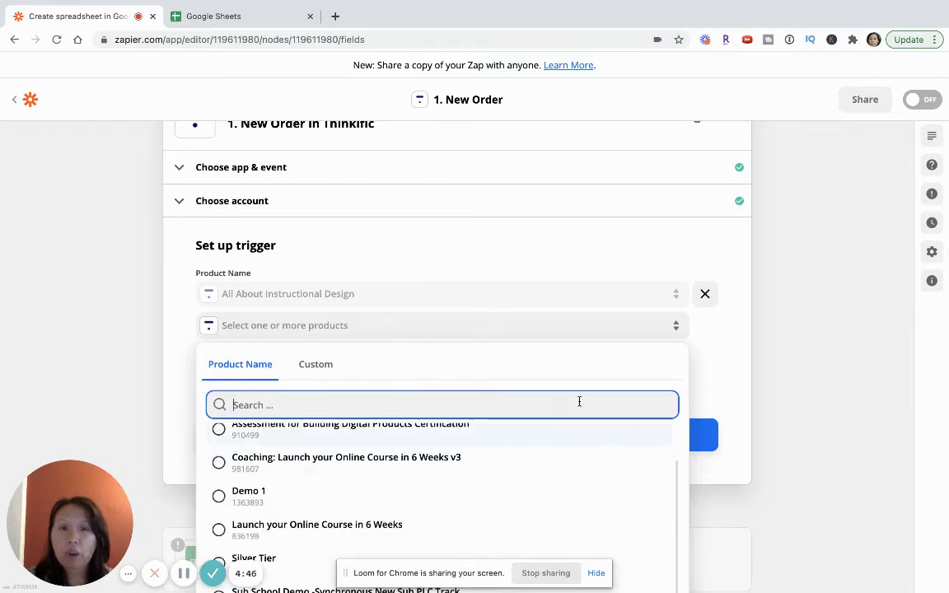
left_click(734, 356)
scroll(605, 373, "up", 2)
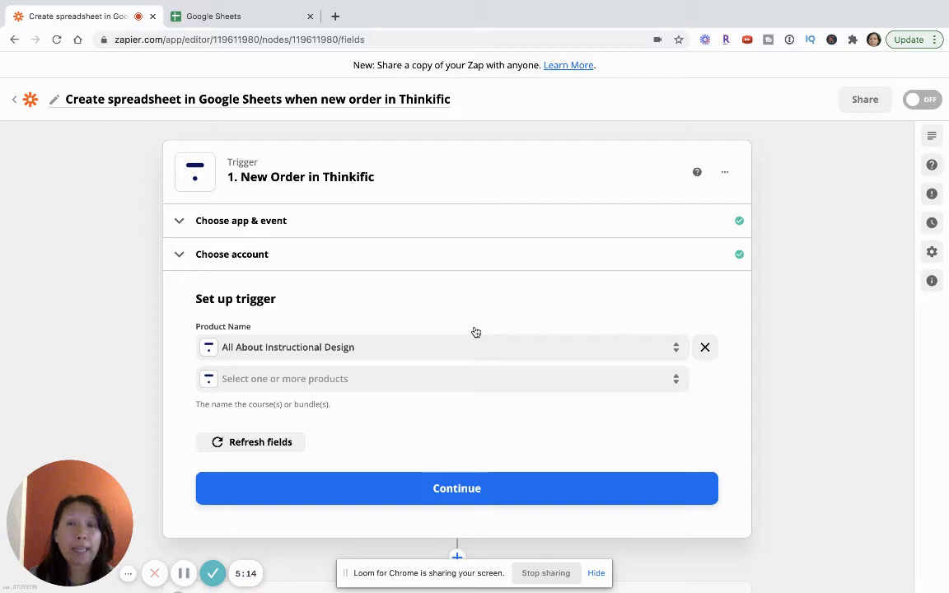
Accept the trigger setup, test the New Order trigger and review the fields of the sample order
scroll(427, 383, "down", 2)
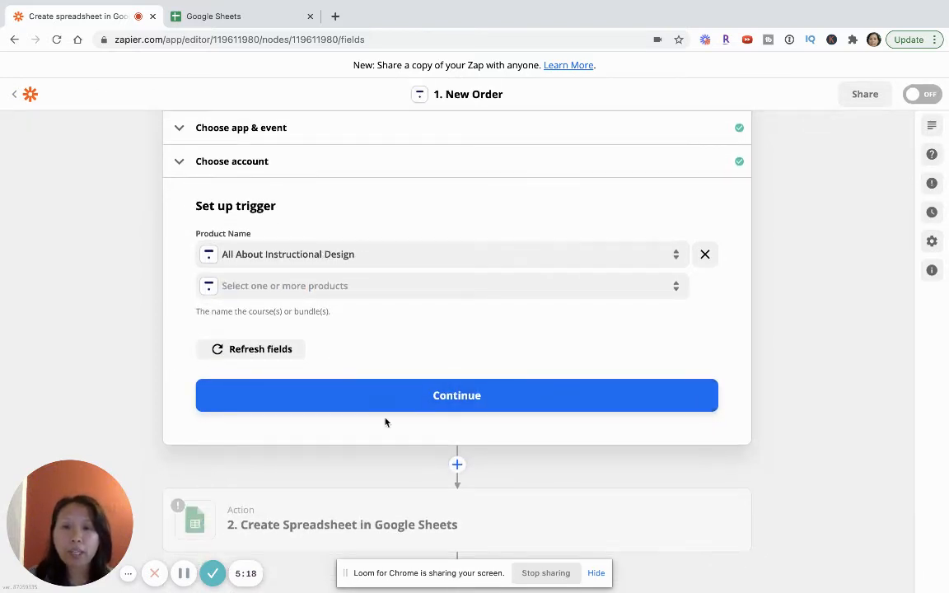
left_click(361, 409)
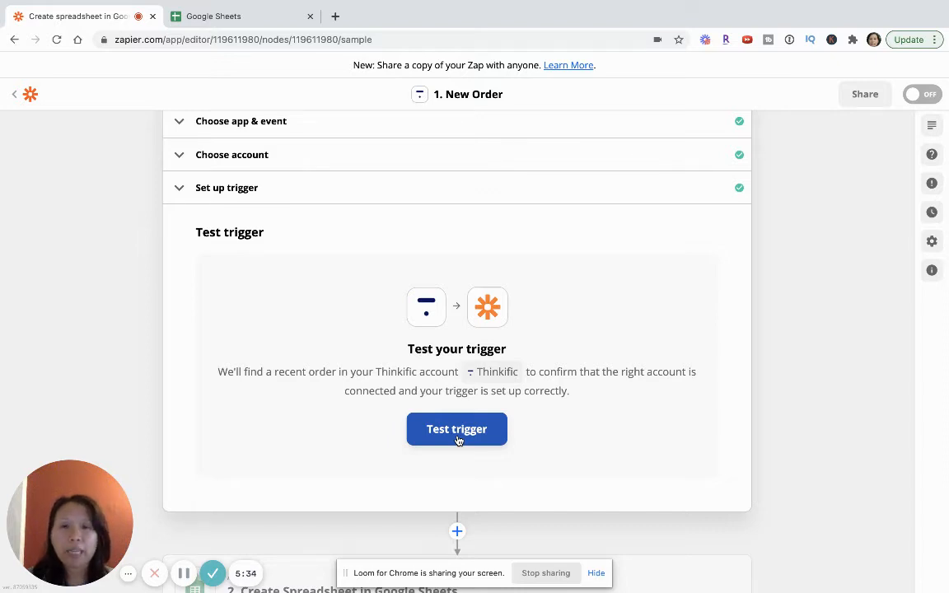
left_click(458, 440)
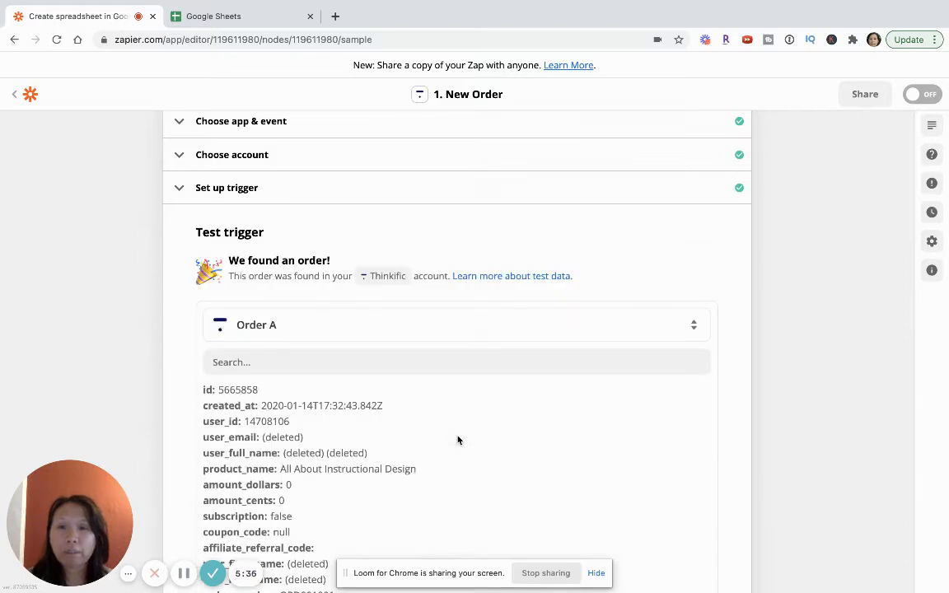
scroll(303, 420, "down", 2)
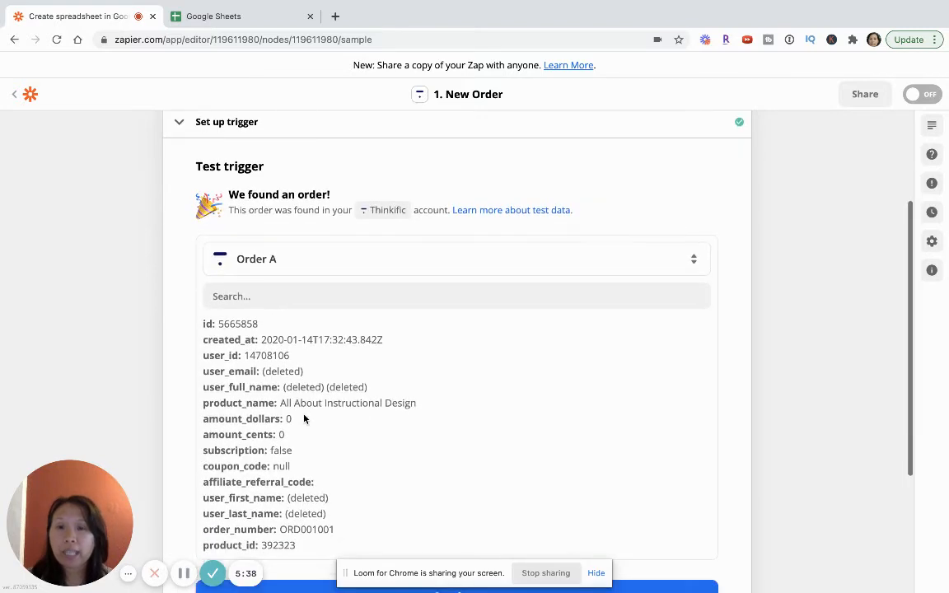
scroll(303, 419, "down", 2)
scroll(303, 419, "down", 2)
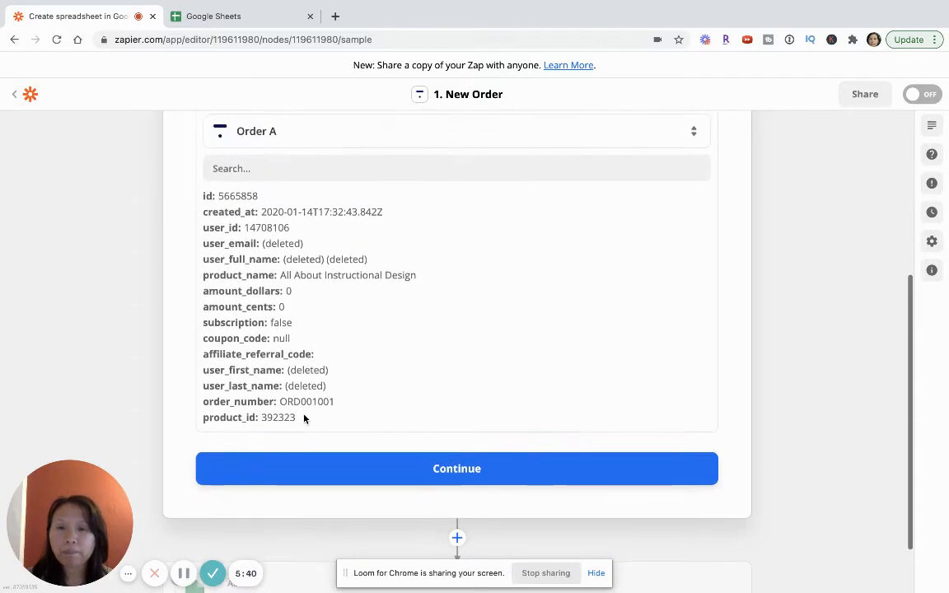
Accept the trigger's sample order and confirm Create Spreadsheet as the Google Sheets action event
left_click(373, 477)
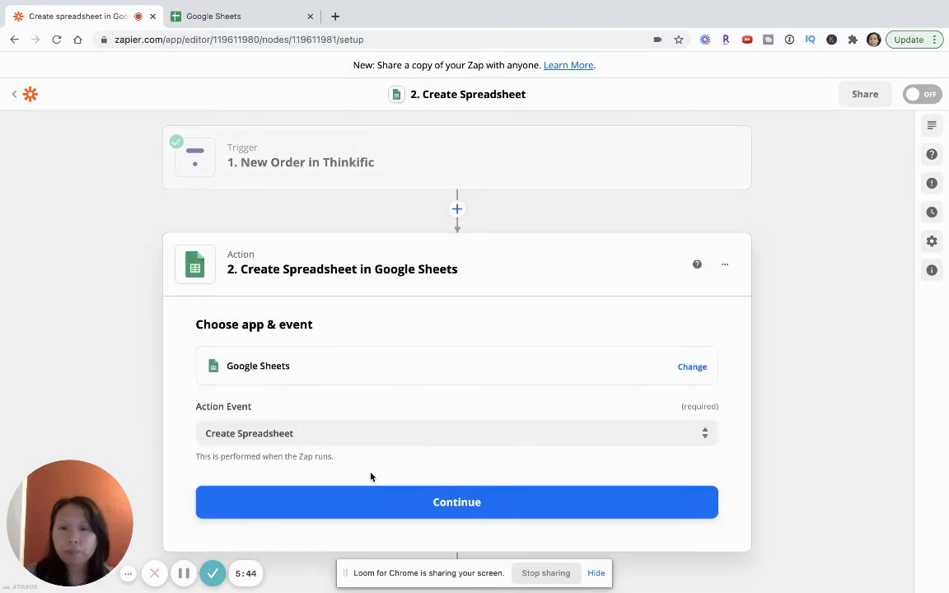
scroll(366, 381, "down", 1)
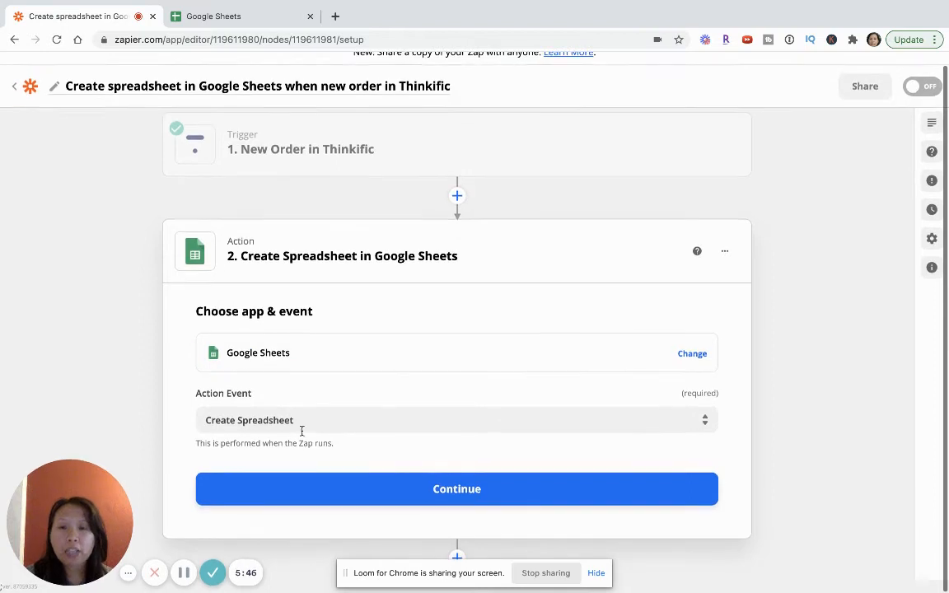
left_click(301, 423)
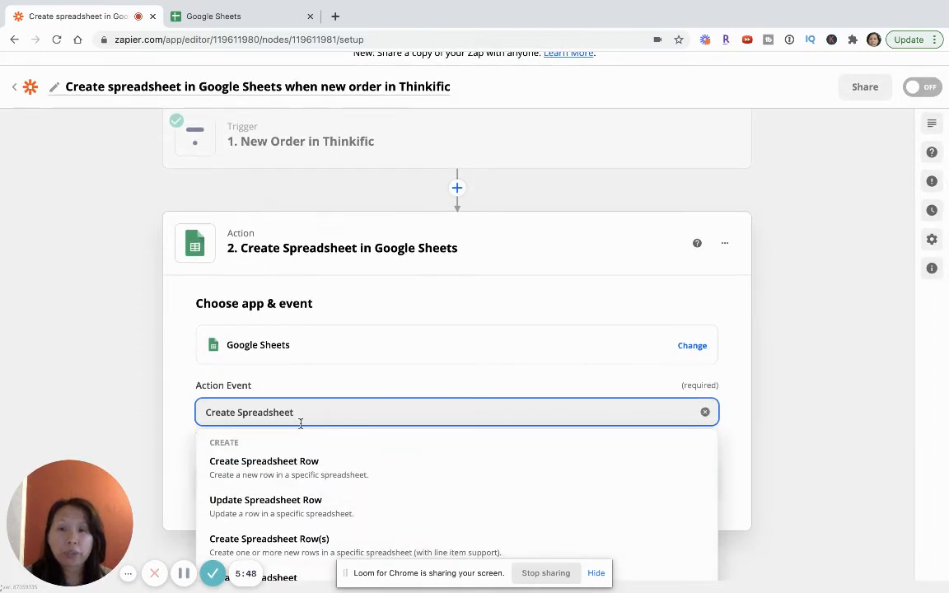
scroll(353, 377, "down", 2)
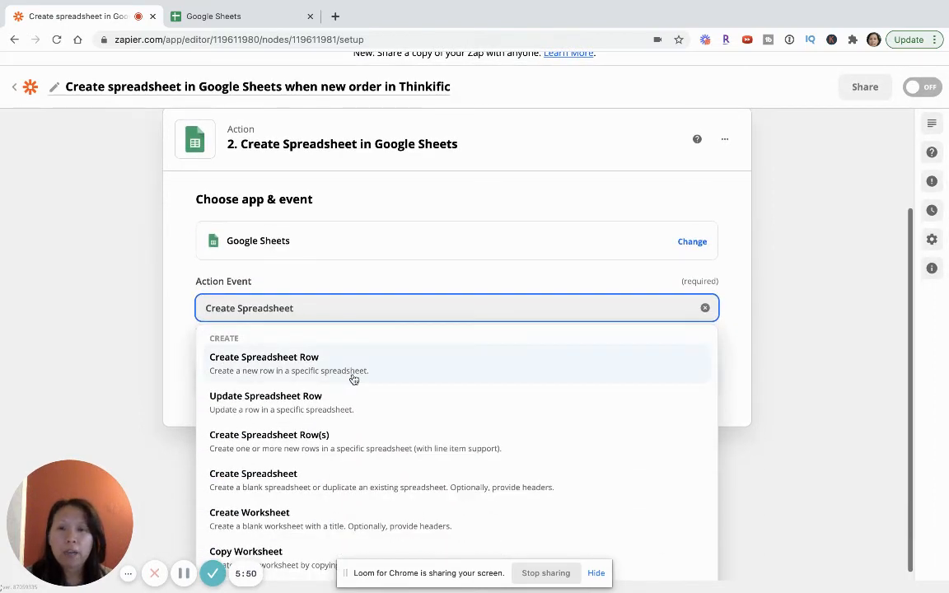
scroll(341, 368, "up", 1)
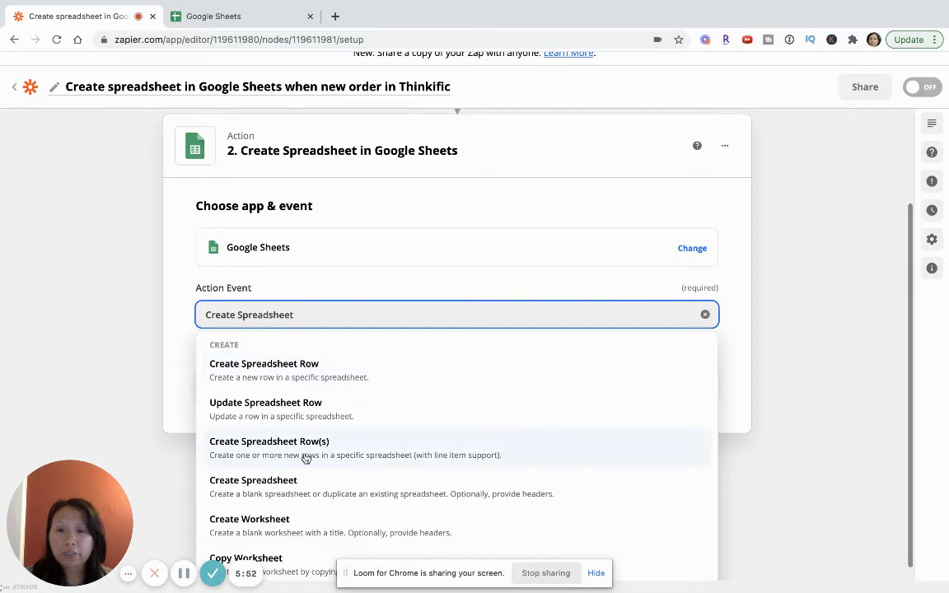
left_click(255, 485)
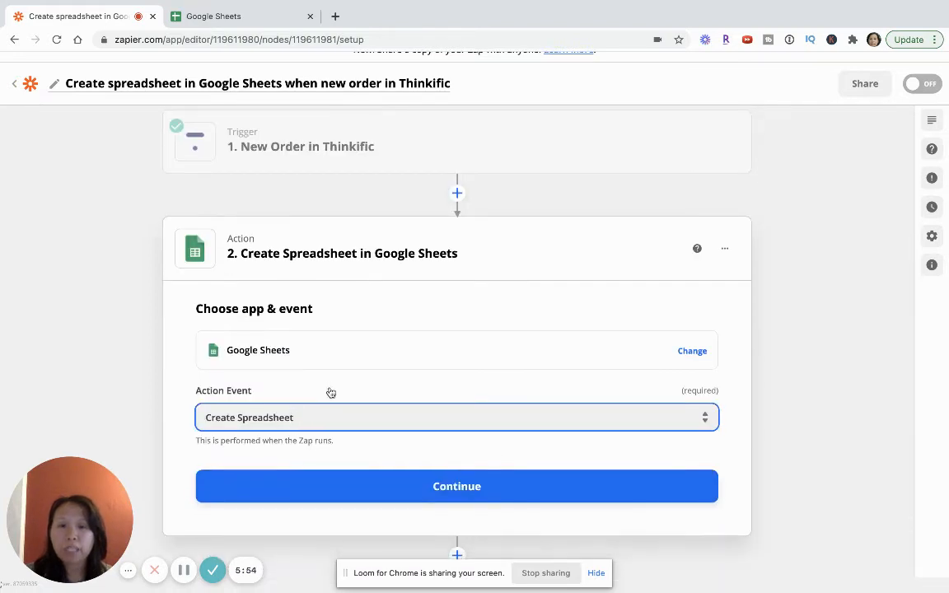
left_click(461, 496)
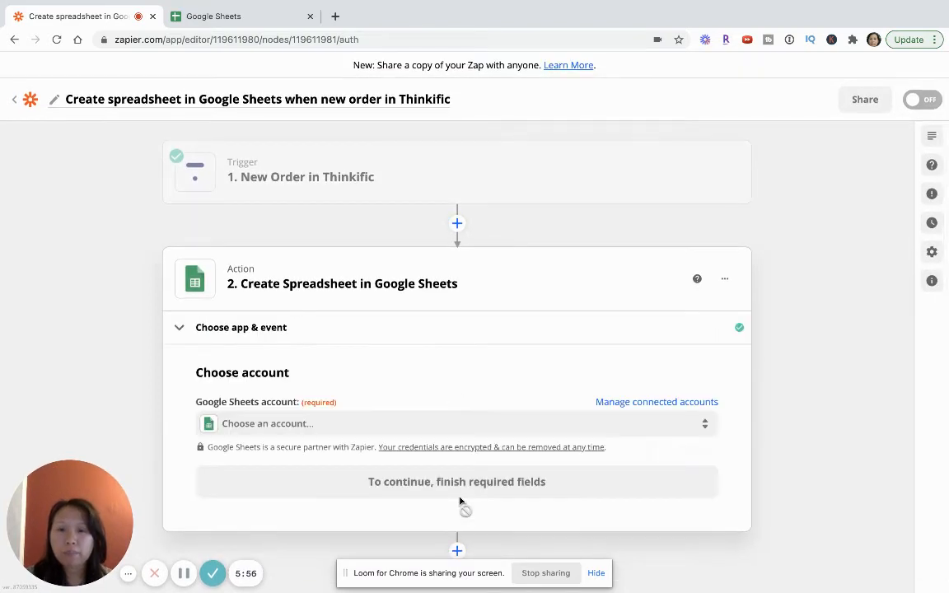
Choose the connected Google Sheets account used in 7 Zaps for the action and proceed to the action setup
left_click(276, 413)
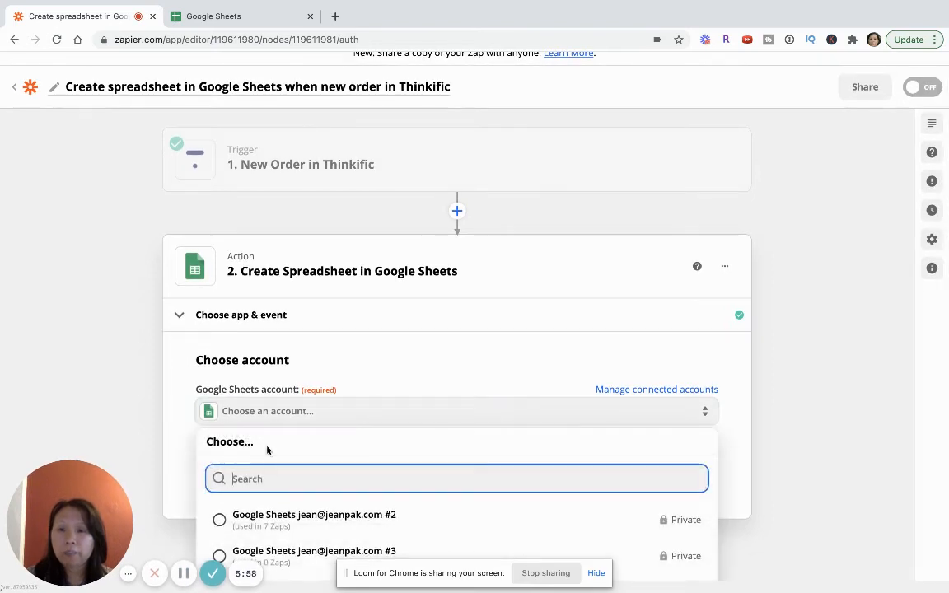
left_click(295, 517)
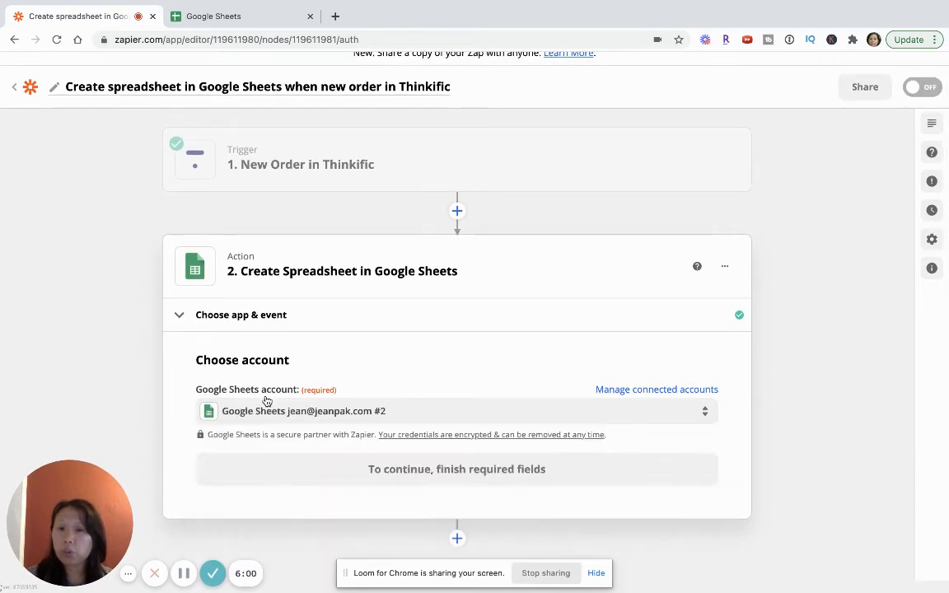
left_click(500, 471)
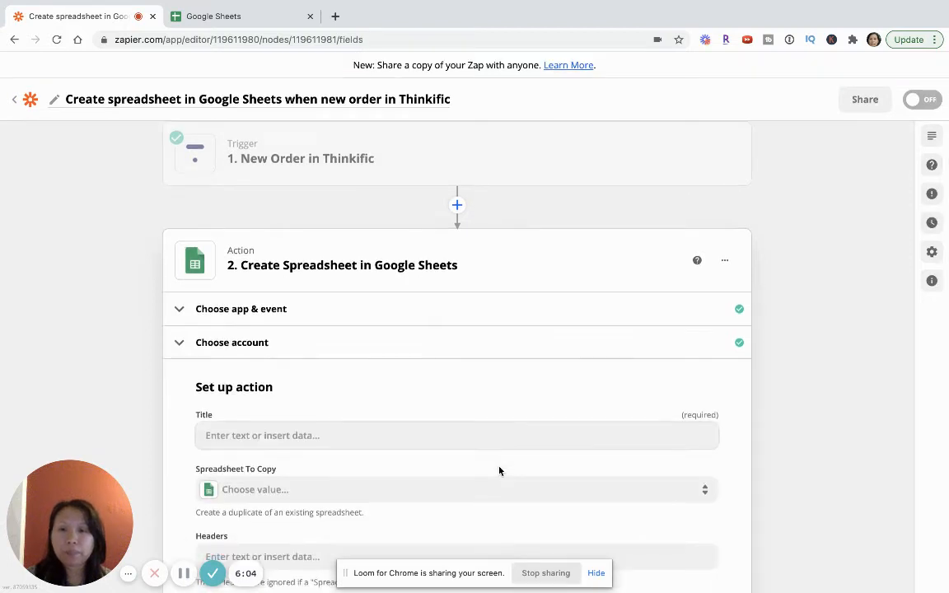
Set the spreadsheet title to "Order Tracking Report" followed by the order's User First Name, User Last Name and User Email fields
left_click(485, 364)
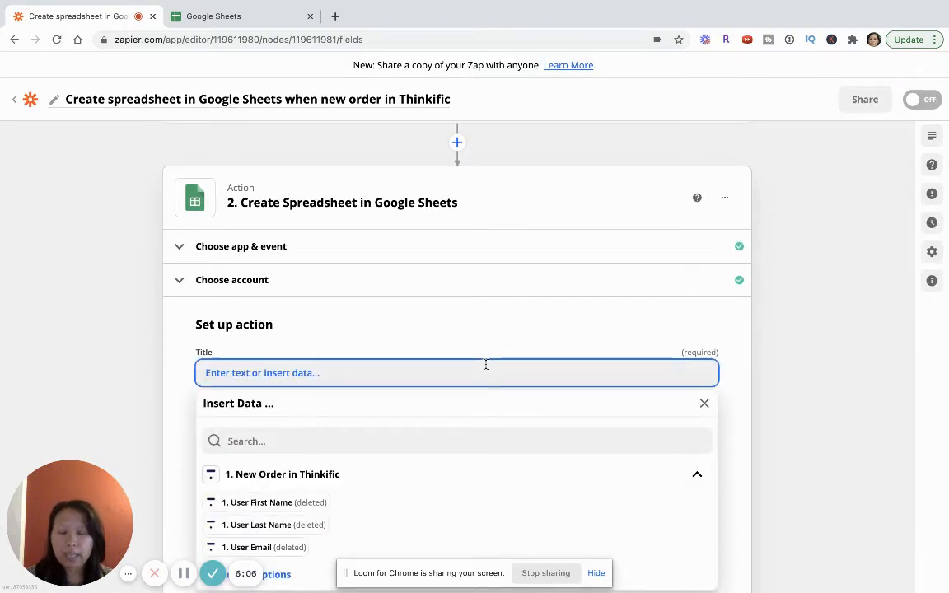
type("Order Tra")
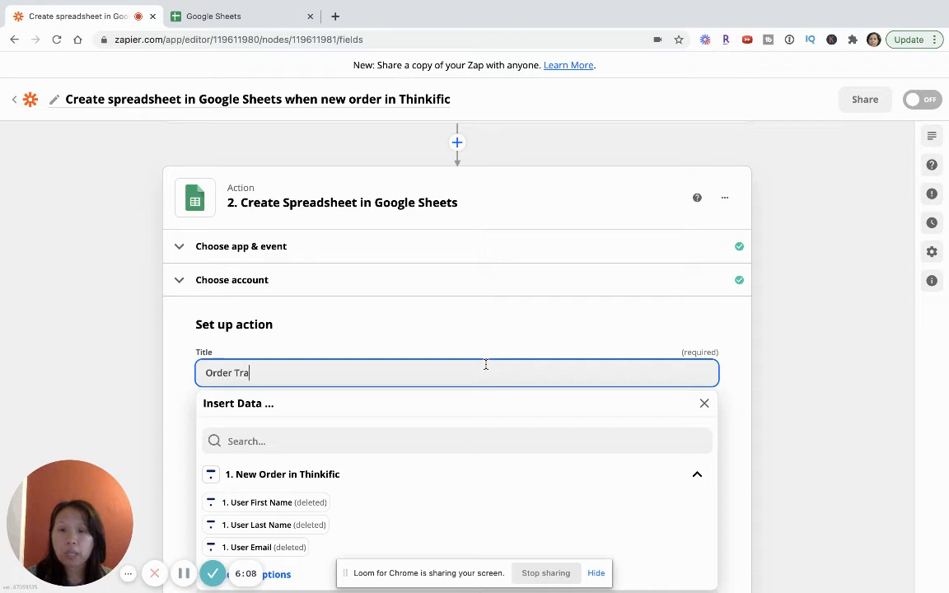
type("cking Report")
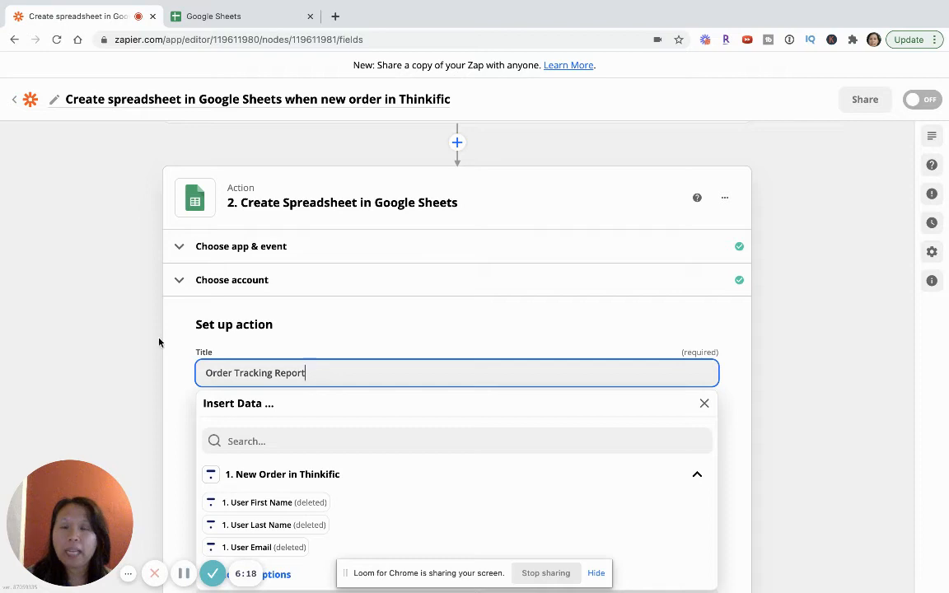
scroll(153, 365, "down", 1)
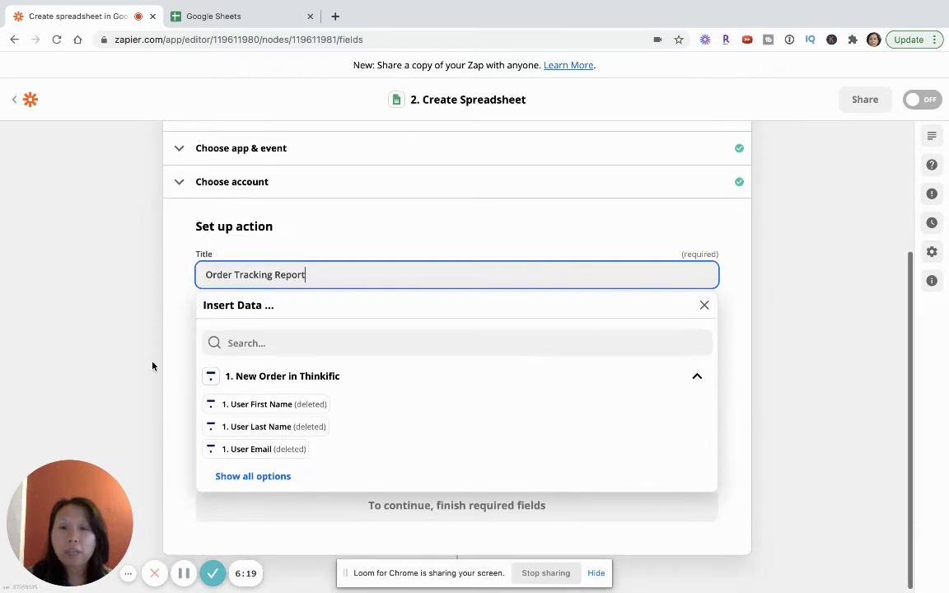
left_click(261, 410)
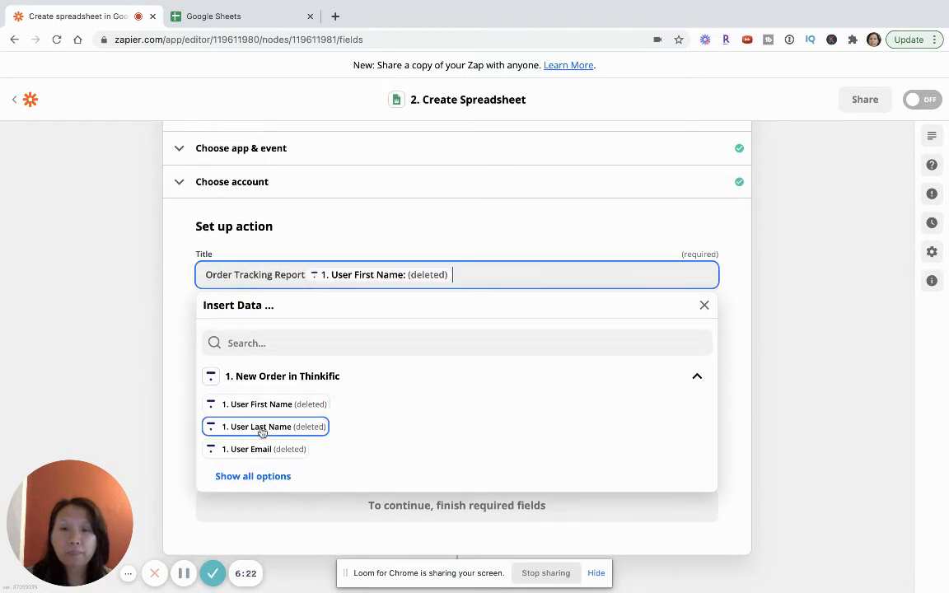
left_click(259, 427)
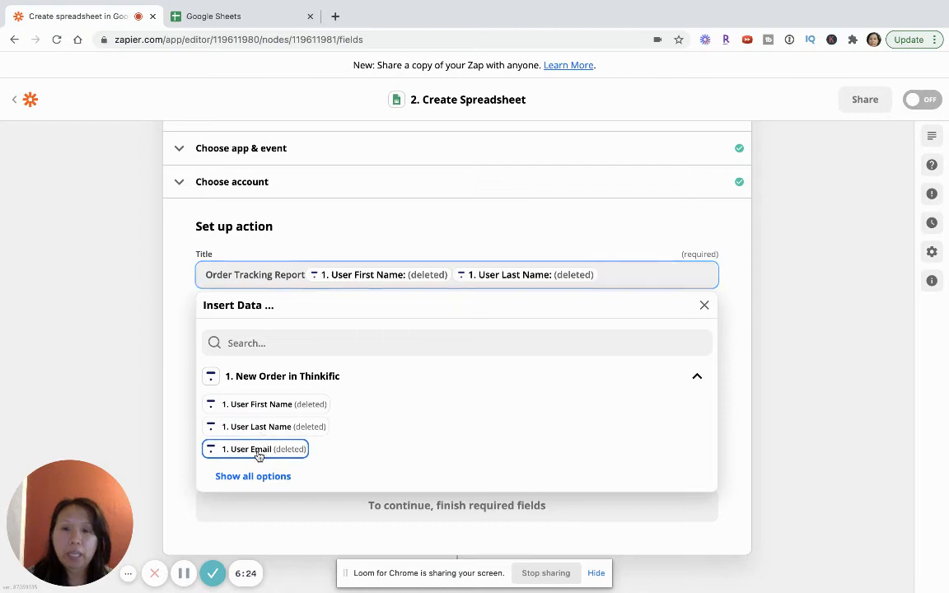
left_click(258, 451)
Append the Amount Dollars and Affiliate Referral Code fields to the spreadsheet title
left_click(258, 493)
scroll(259, 490, "down", 3)
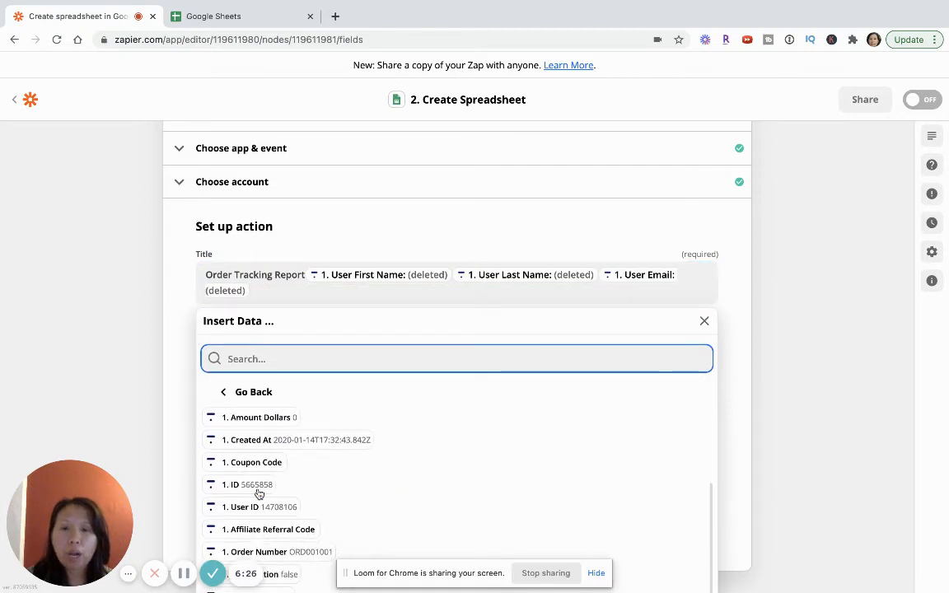
left_click(259, 430)
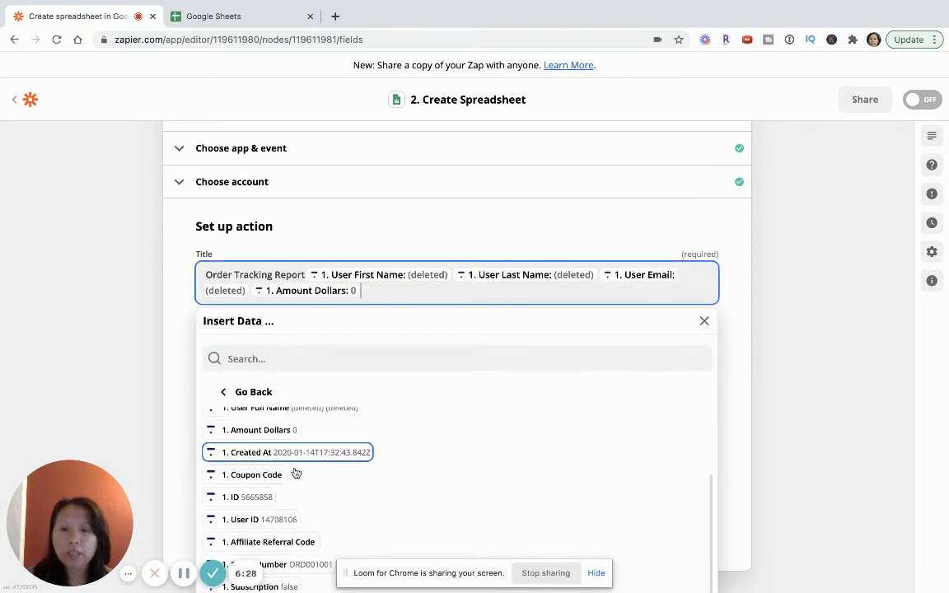
scroll(301, 478, "down", 1)
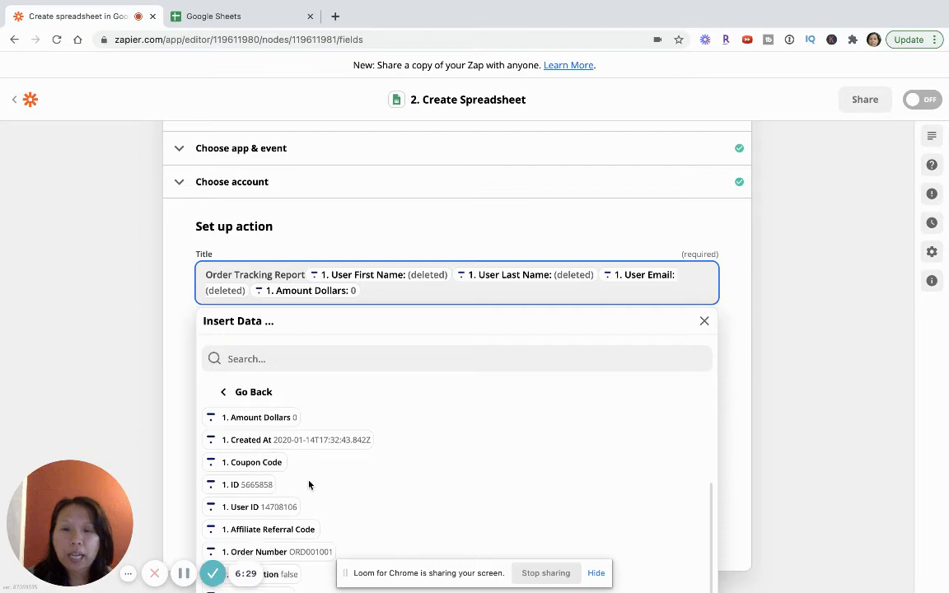
left_click(265, 530)
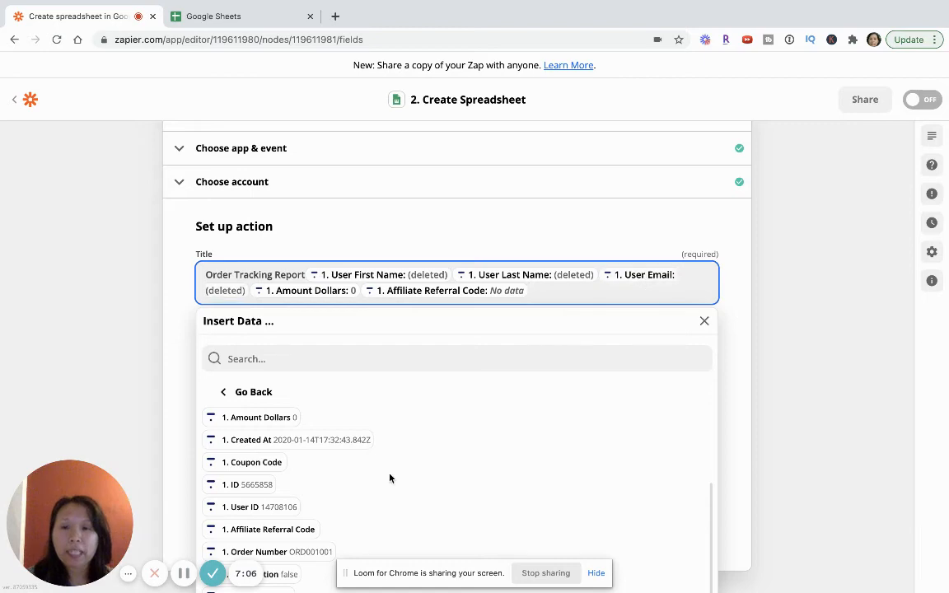
scroll(390, 479, "down", 1)
scroll(354, 474, "down", 1)
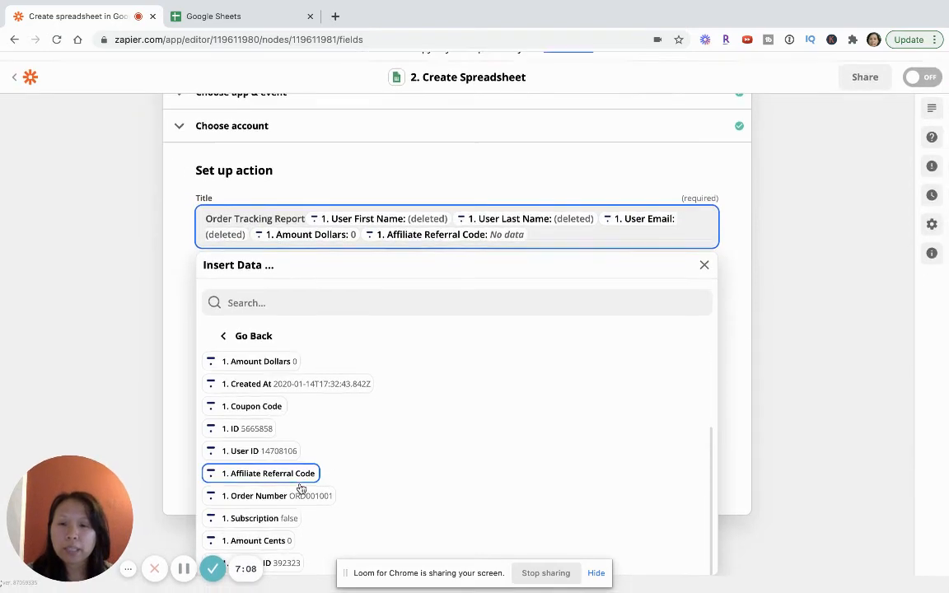
scroll(816, 333, "down", 1)
scroll(816, 333, "up", 1)
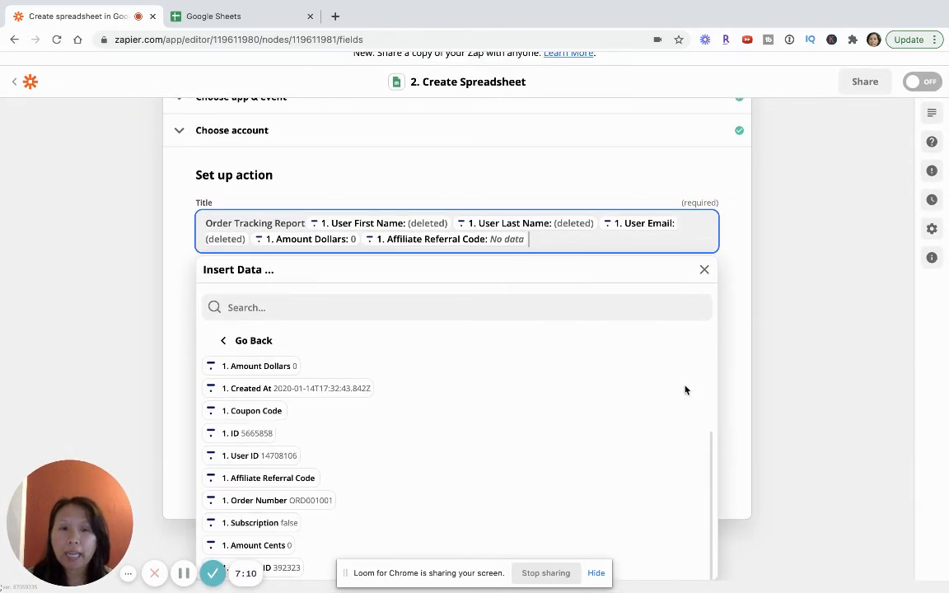
scroll(559, 469, "down", 1)
scroll(273, 491, "up", 1)
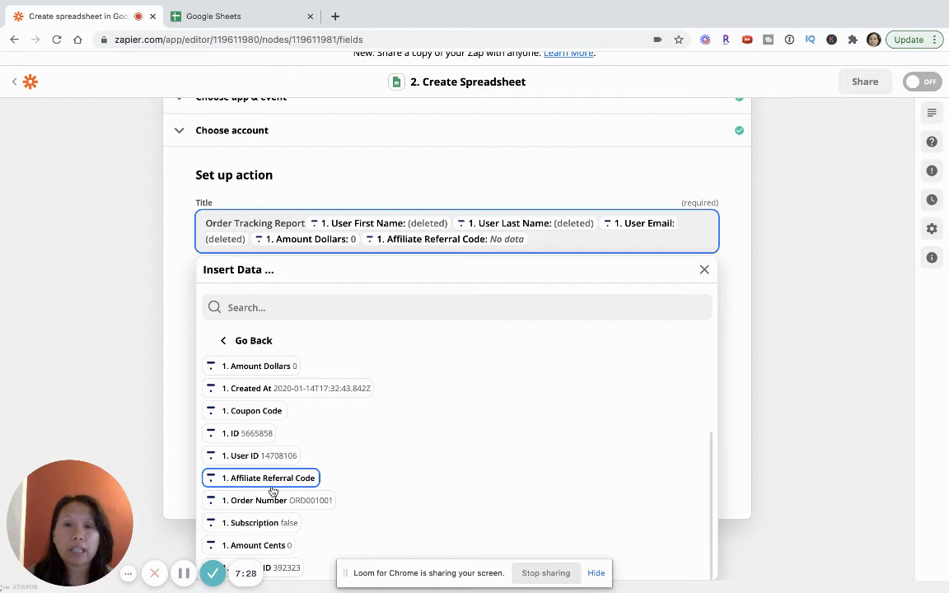
left_click(704, 269)
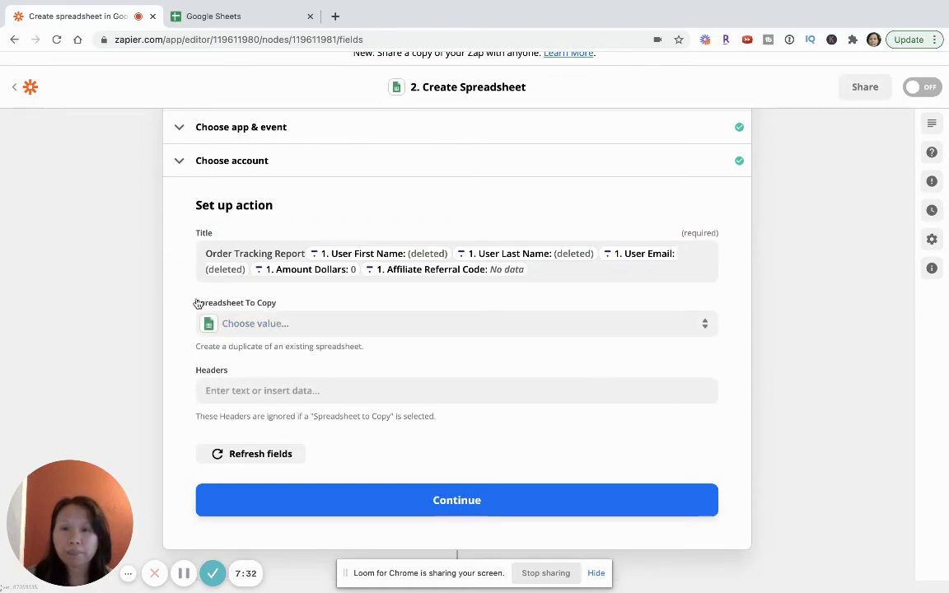
Look through the existing spreadsheets offered for copying without selecting one
left_click(260, 328)
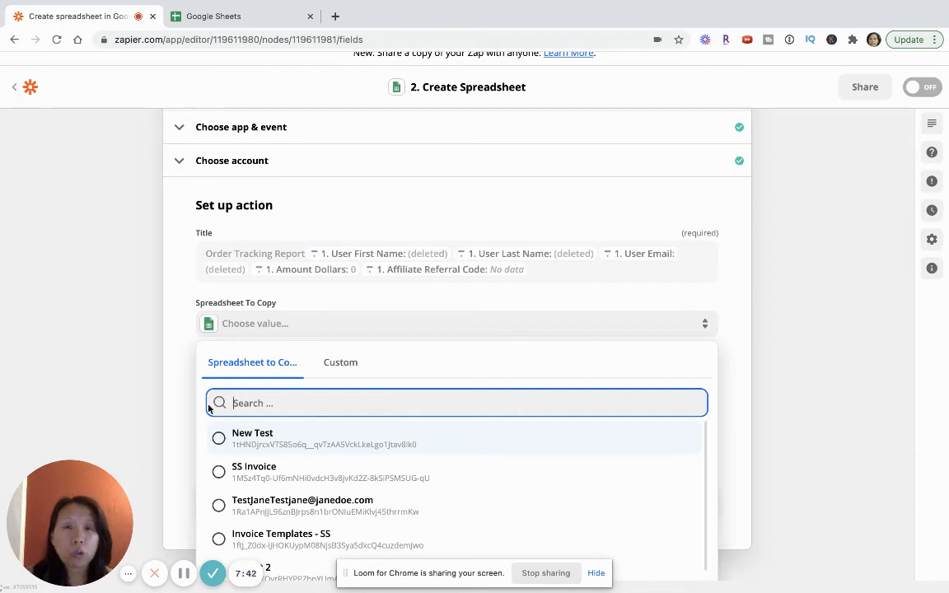
left_click(150, 353)
scroll(353, 210, "up", 1)
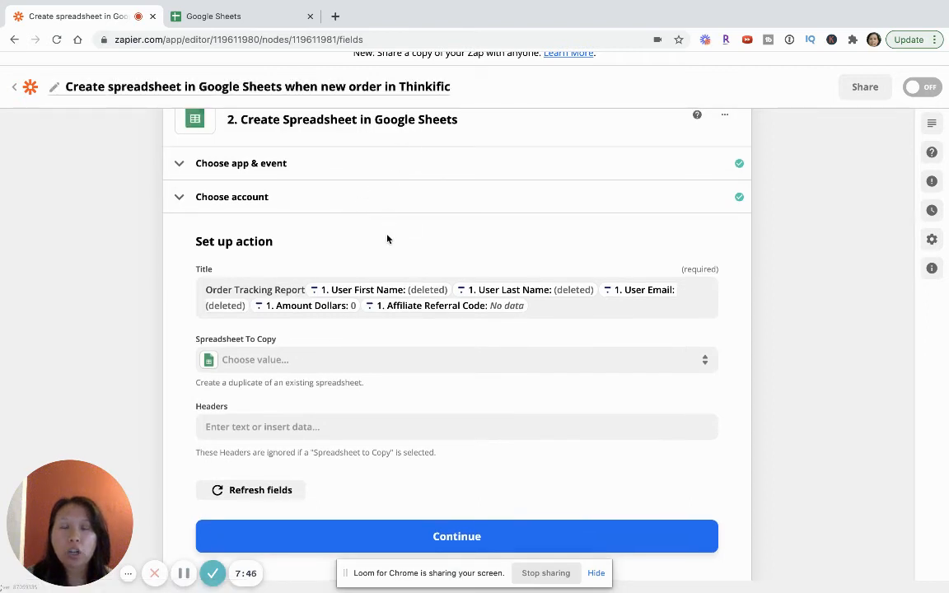
Insert the User First Name, User Last Name and User Email fields into the spreadsheet headers
scroll(387, 238, "down", 1)
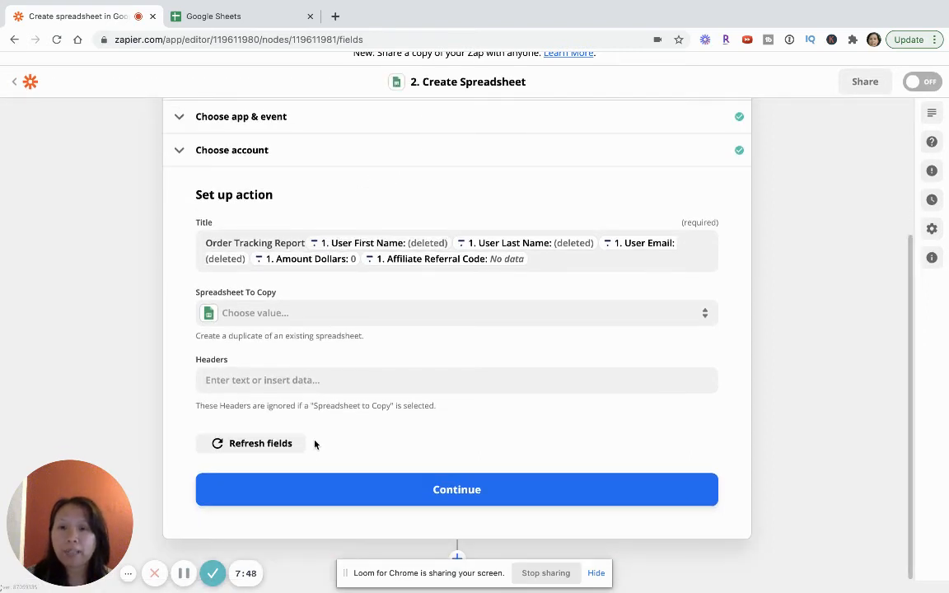
left_click(286, 380)
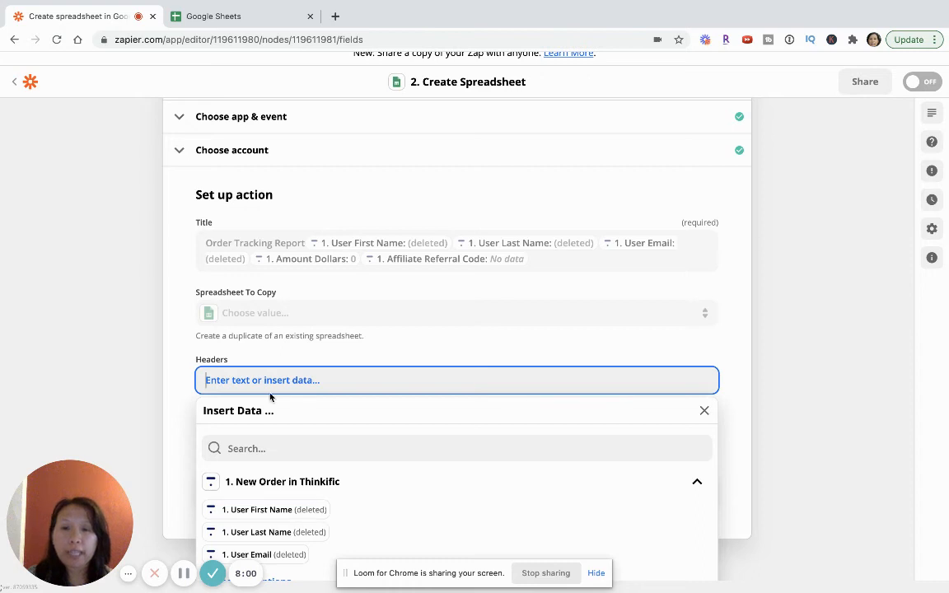
left_click(276, 493)
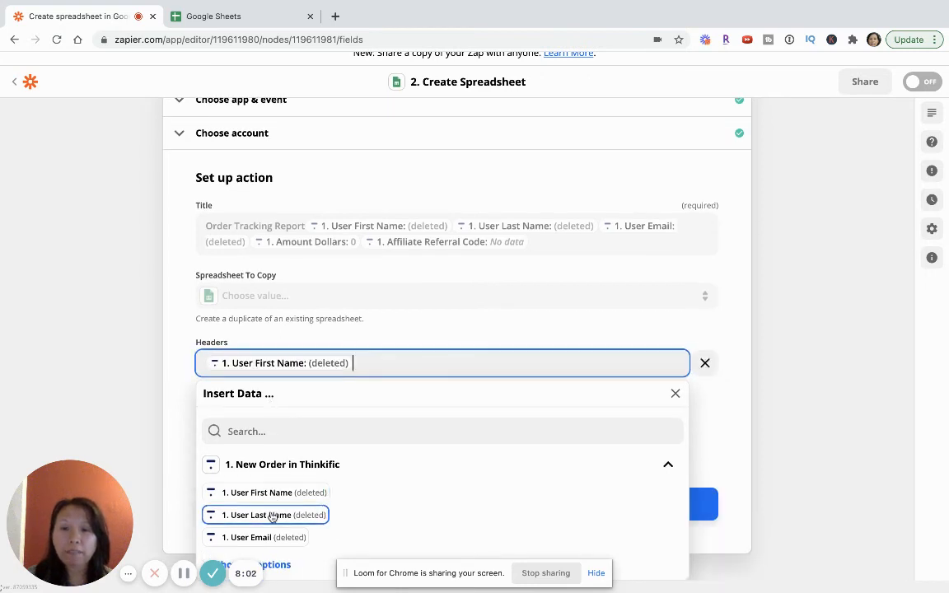
left_click(271, 516)
left_click(245, 538)
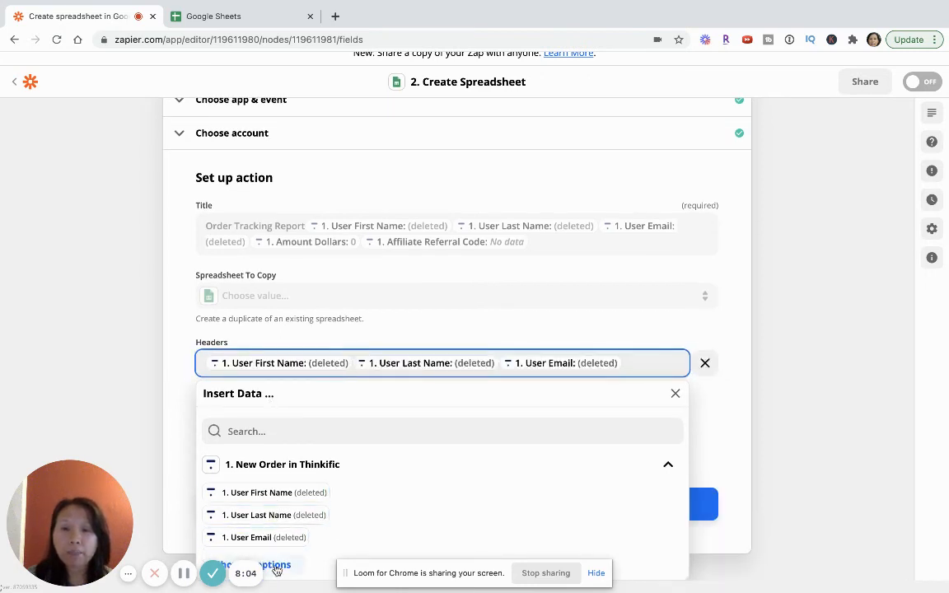
Add the Product Name and Affiliate Referral Code fields to the same header entry
left_click(276, 566)
scroll(342, 505, "down", 2)
scroll(343, 508, "up", 1)
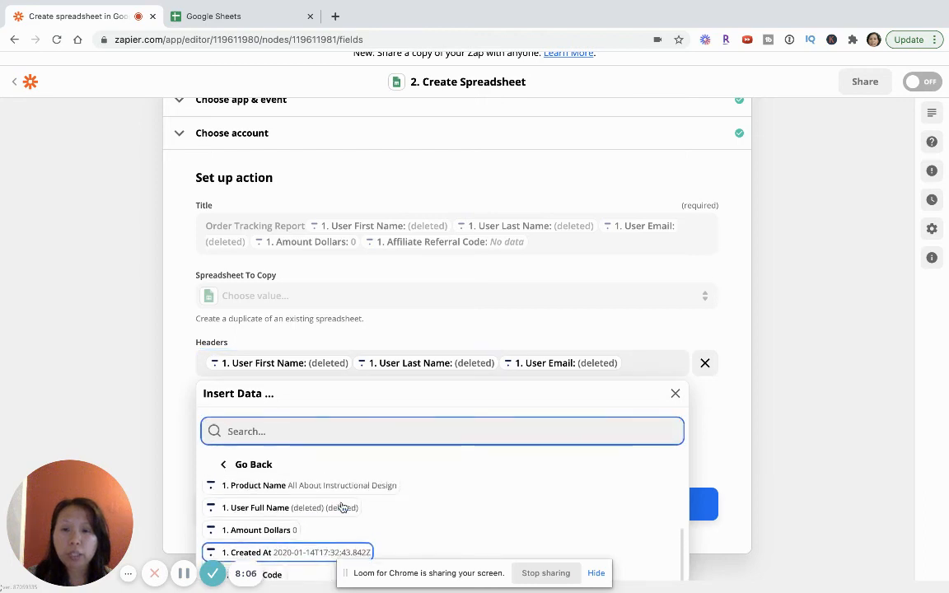
left_click(315, 485)
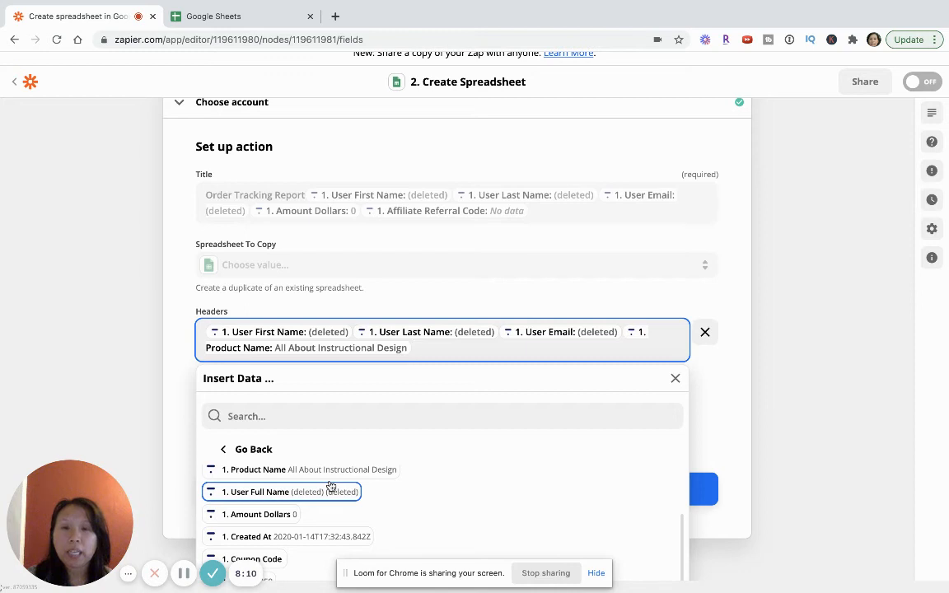
scroll(330, 486, "down", 2)
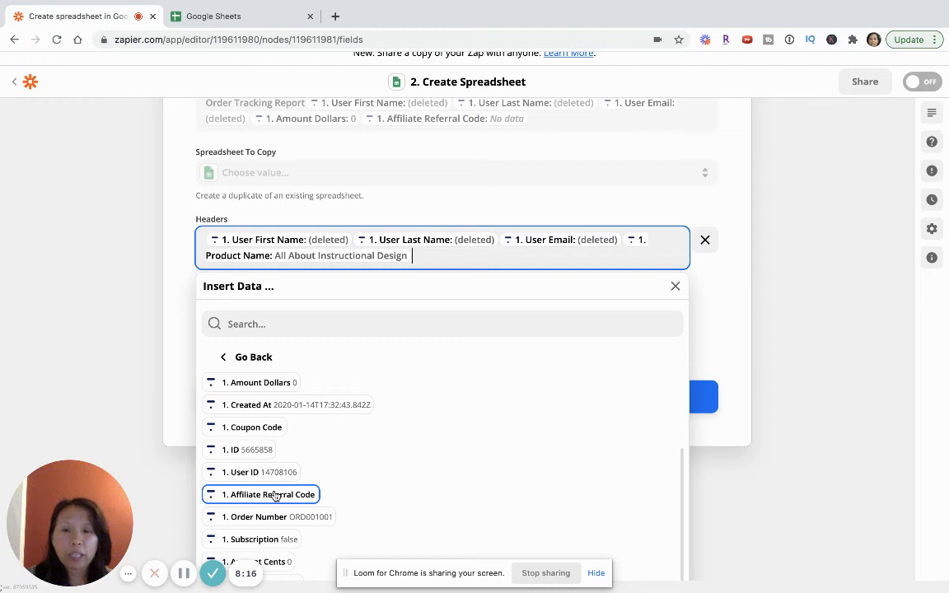
left_click(275, 494)
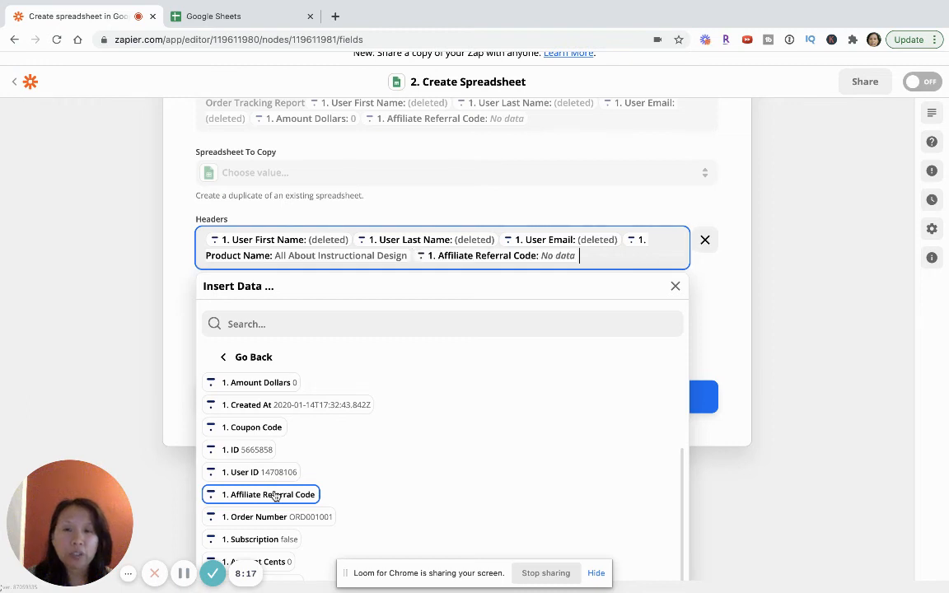
left_click(675, 286)
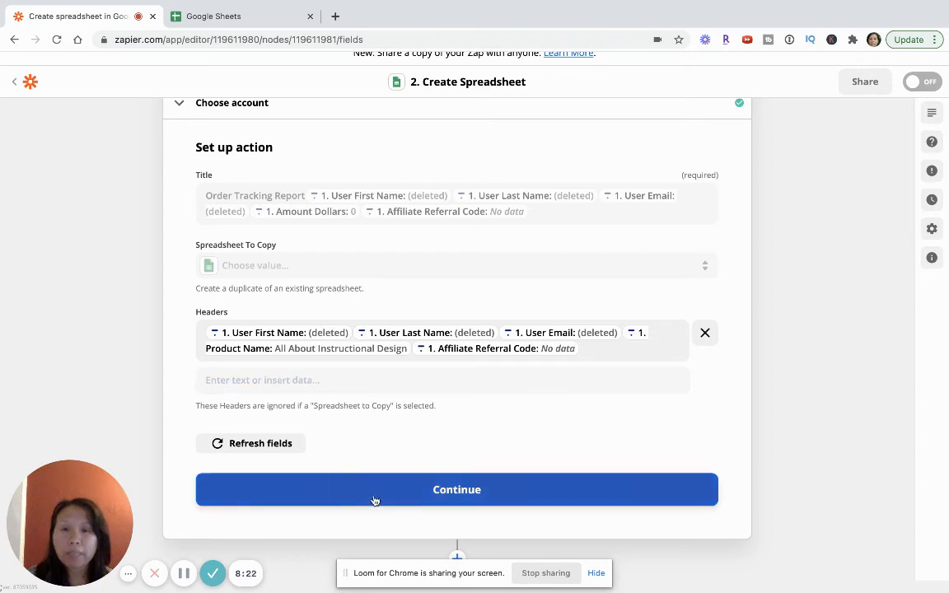
Test and review the Create Spreadsheet action, and open the generated Order Tracking Report in Google Sheets
left_click(435, 491)
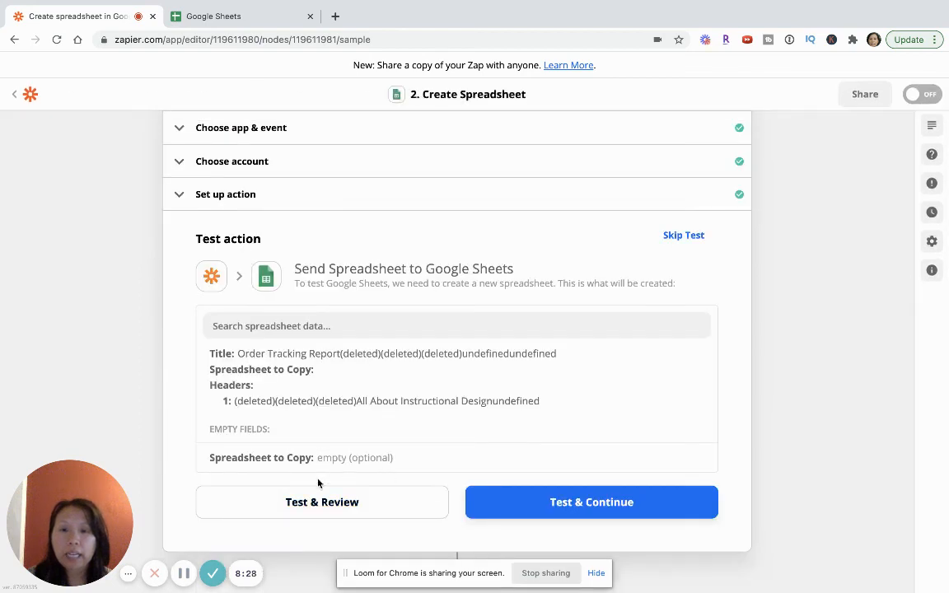
left_click(315, 509)
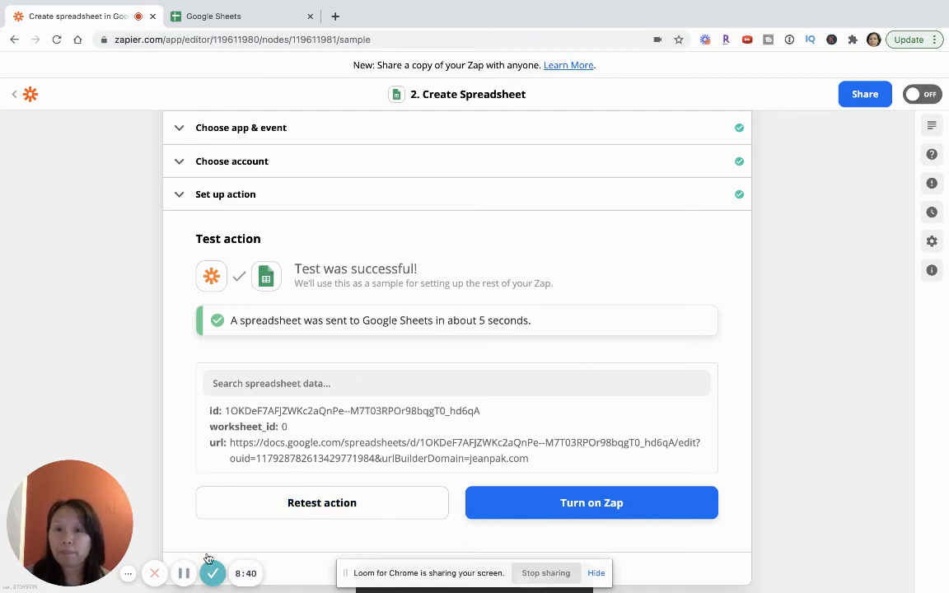
key("ctrl+Tab")
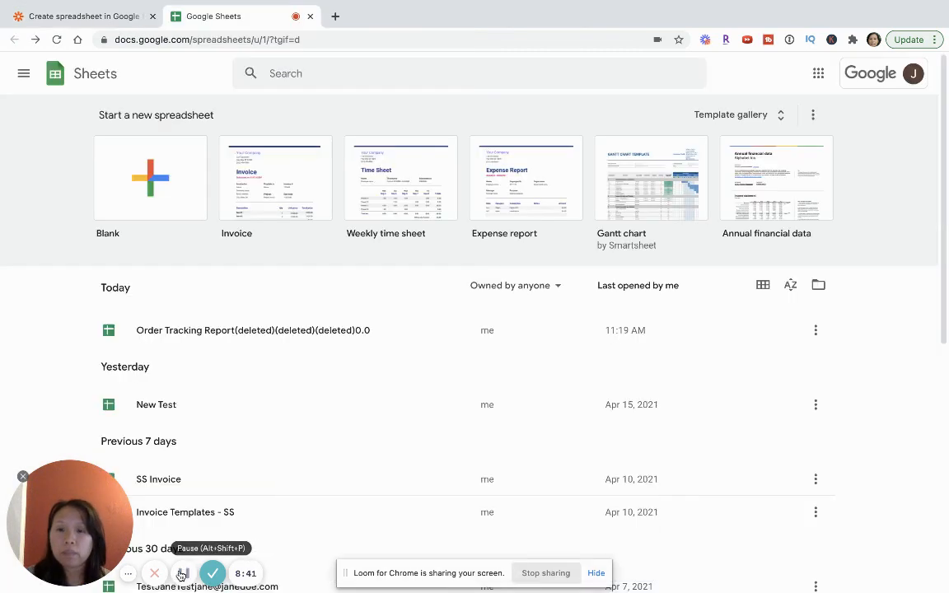
left_click(226, 330)
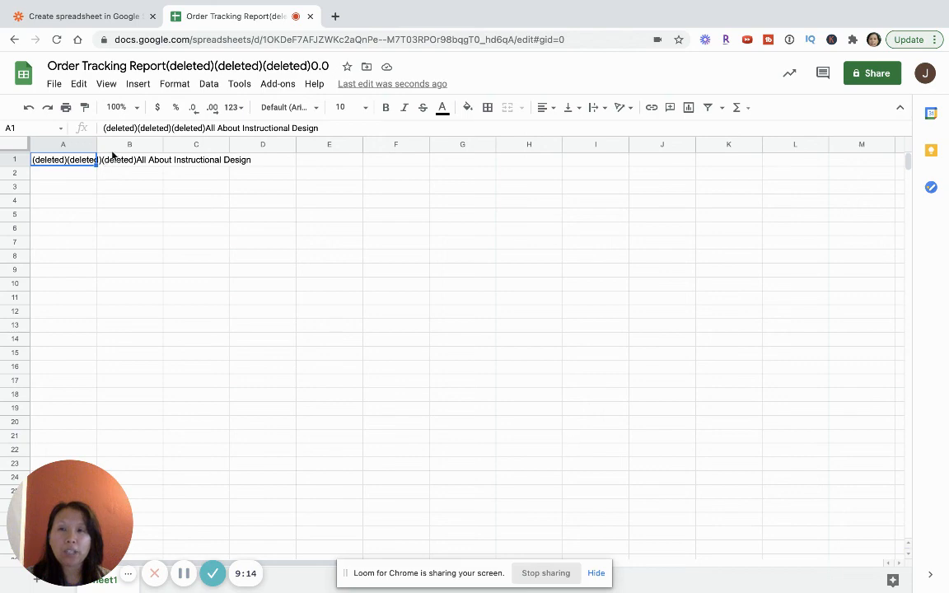
Return to Zapier, reopen the action's setup and compare its title and header fields with the generated spreadsheet
left_click(94, 22)
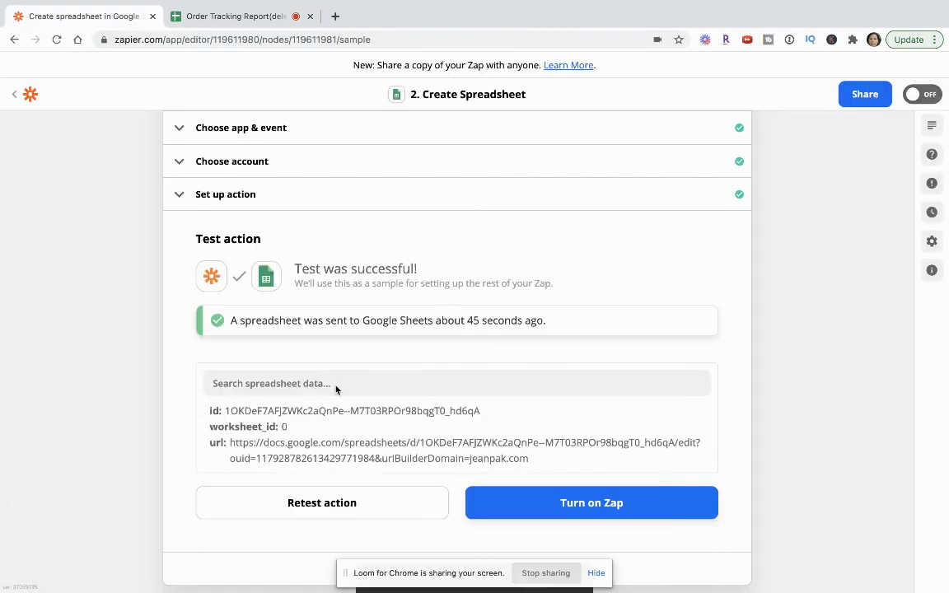
scroll(336, 389, "up", 3)
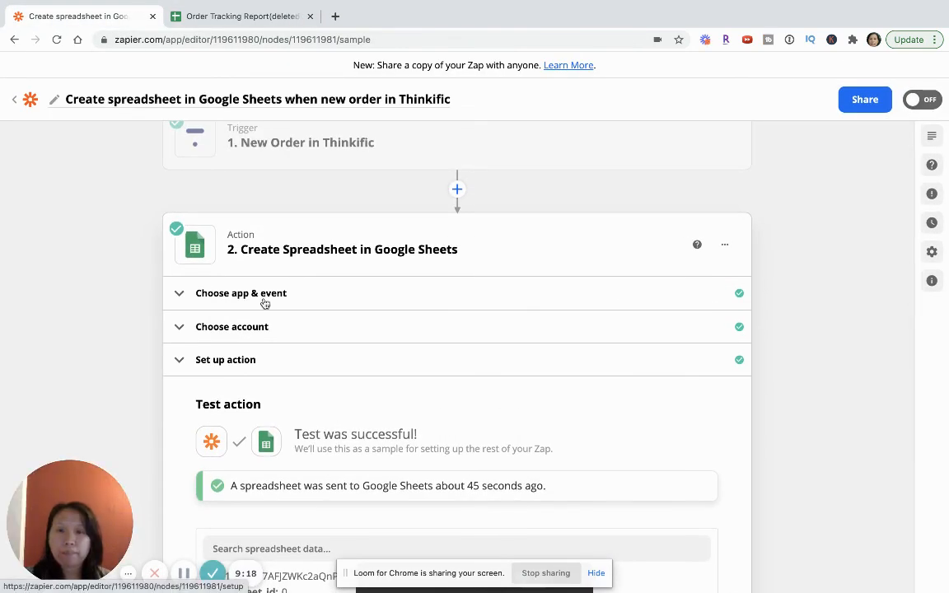
left_click(183, 573)
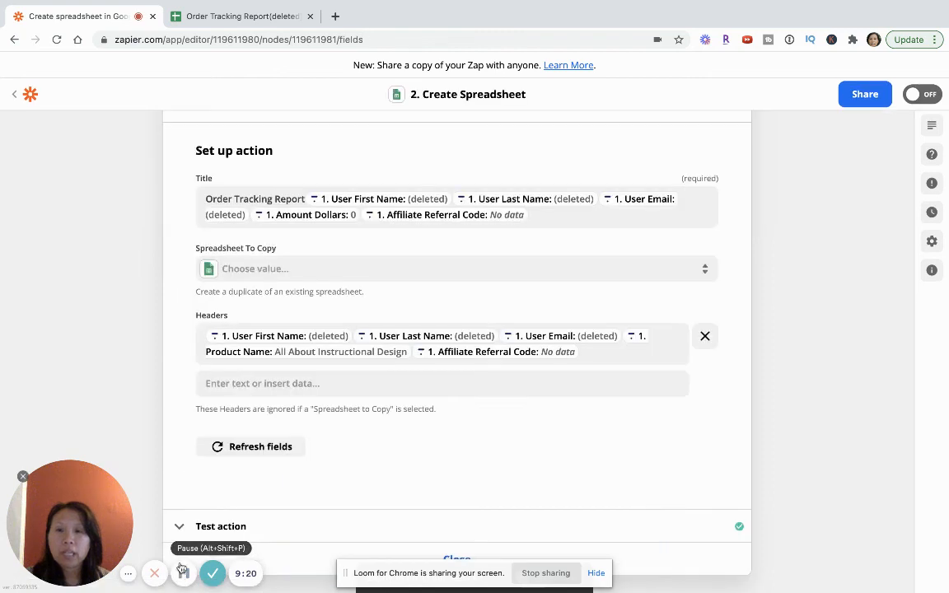
scroll(256, 336, "up", 1)
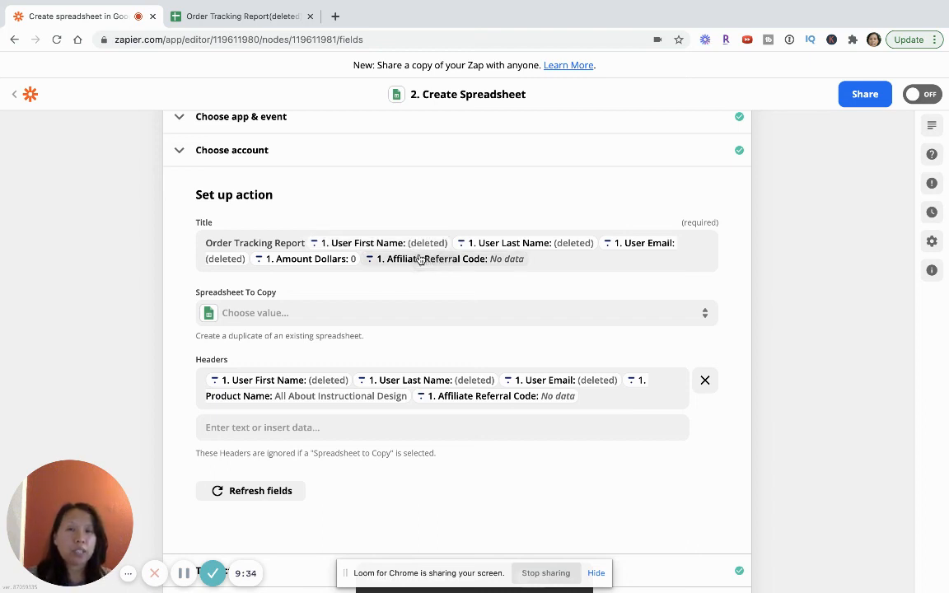
left_click(225, 17)
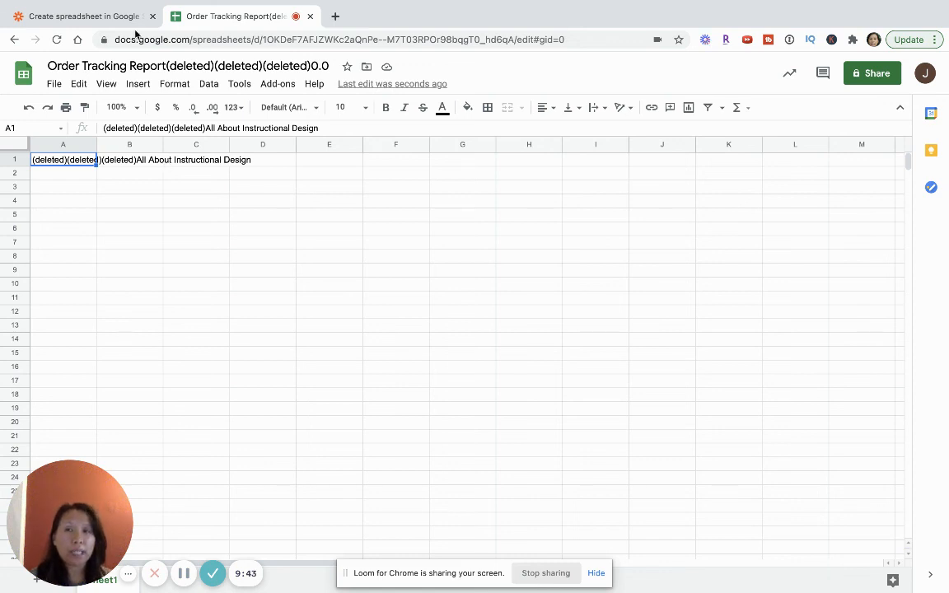
left_click(112, 17)
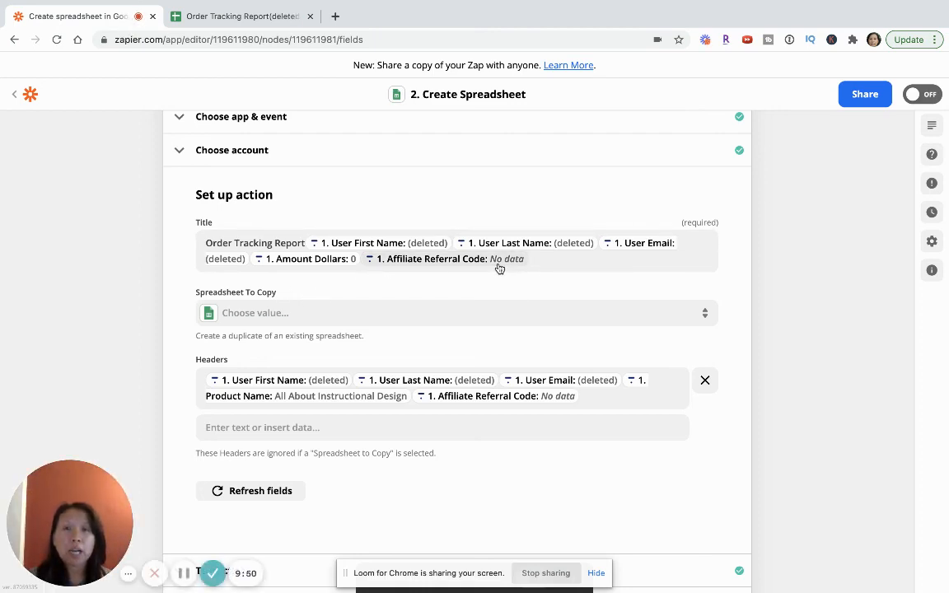
scroll(499, 269, "up", 5)
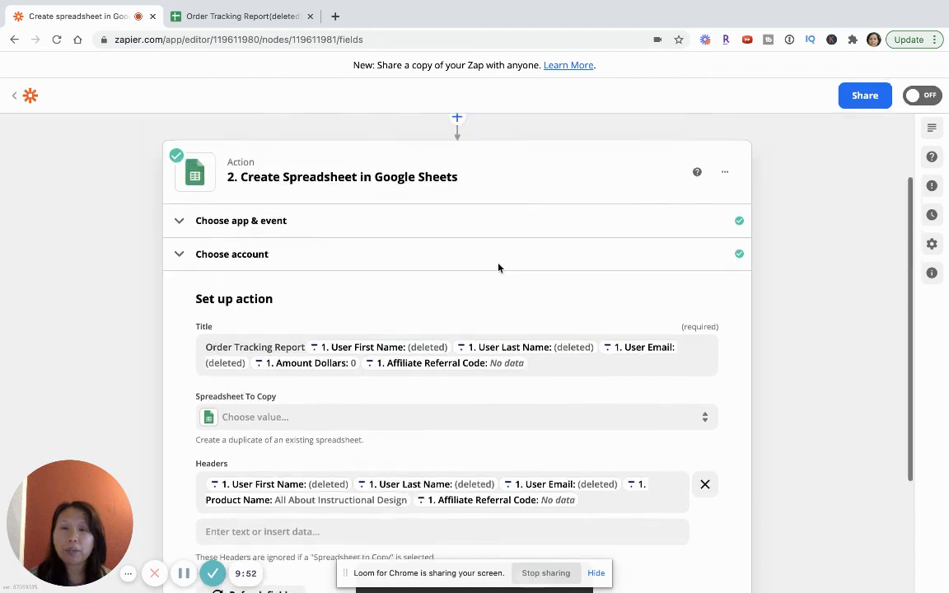